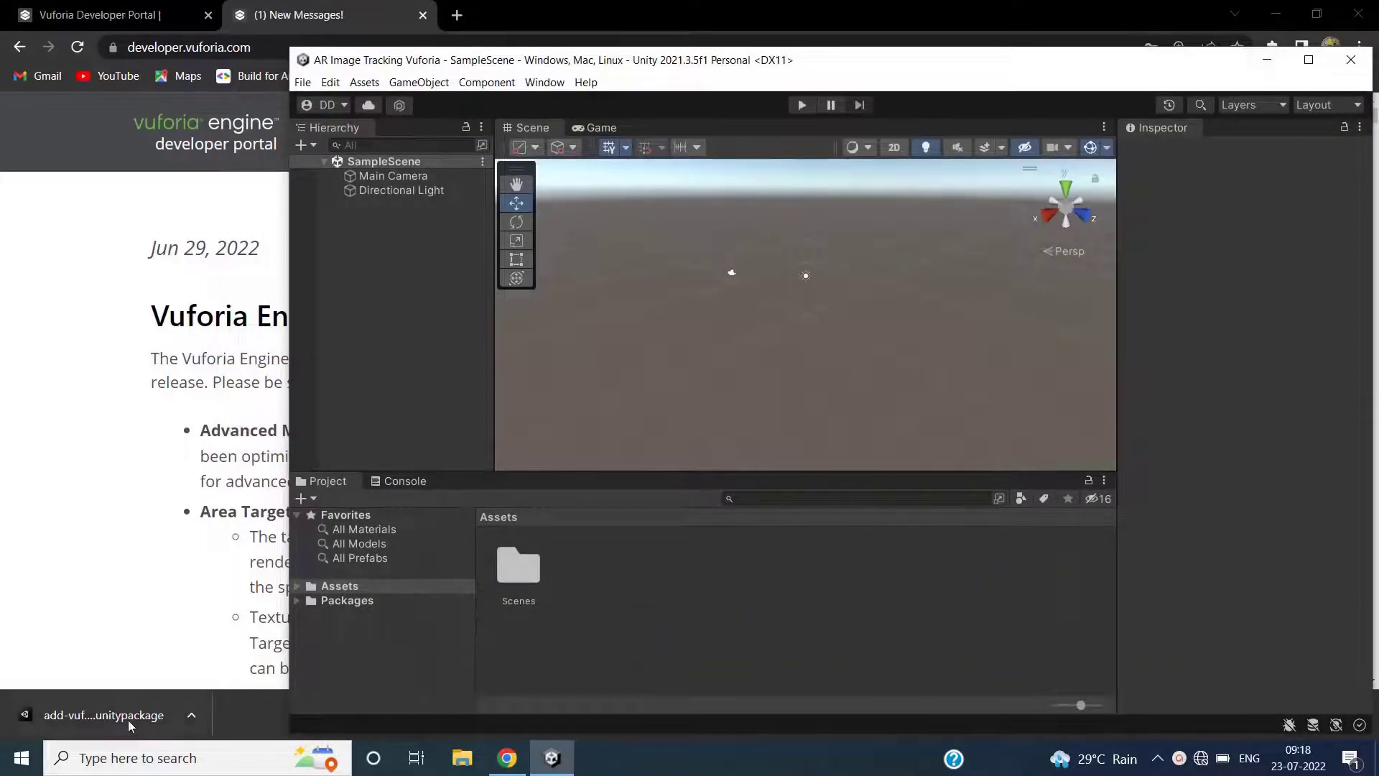
# Import the downloaded add-vuforia-package-10-8-4 into the Unity project and update the project to include Vuforia Engine 10.8.4
pyautogui.moveTo(108, 715); pyautogui.dragTo(649, 645)
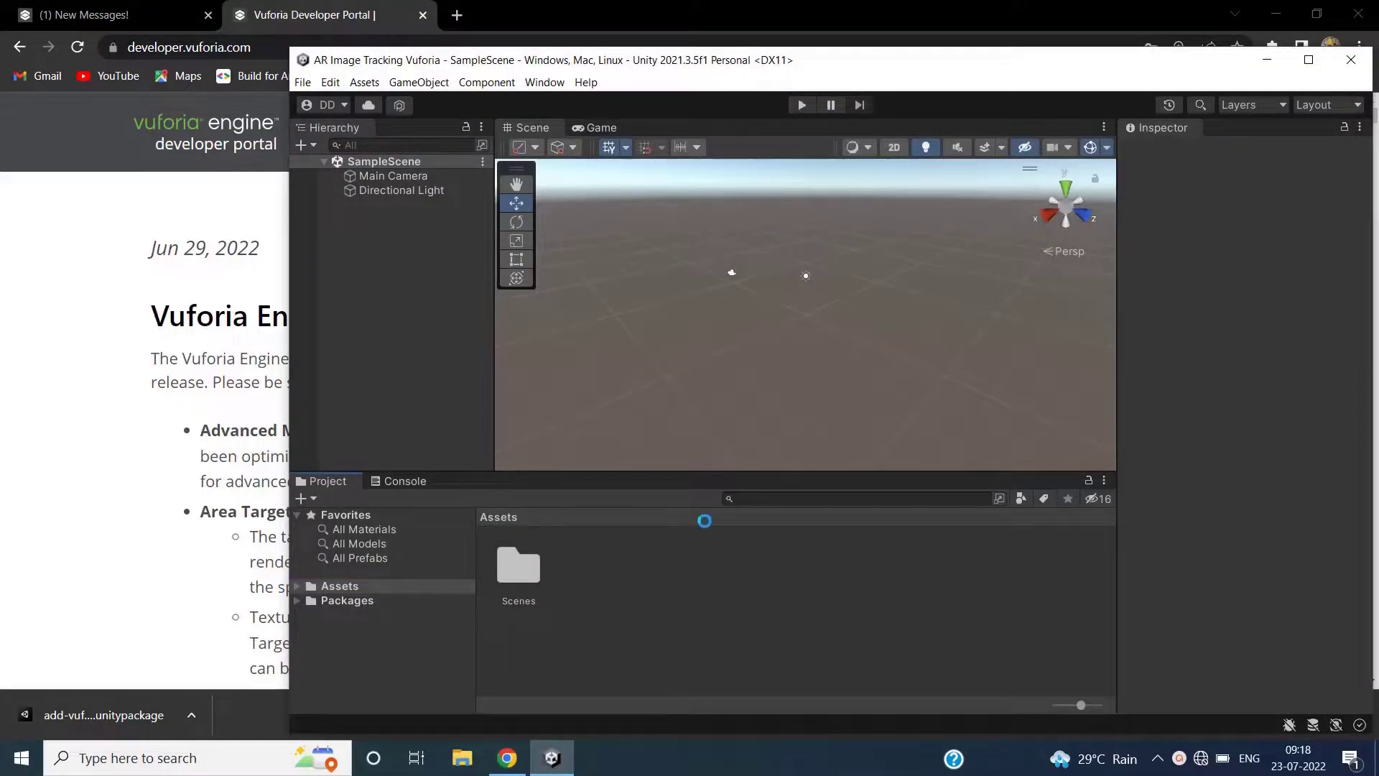
pyautogui.click(1308, 59)
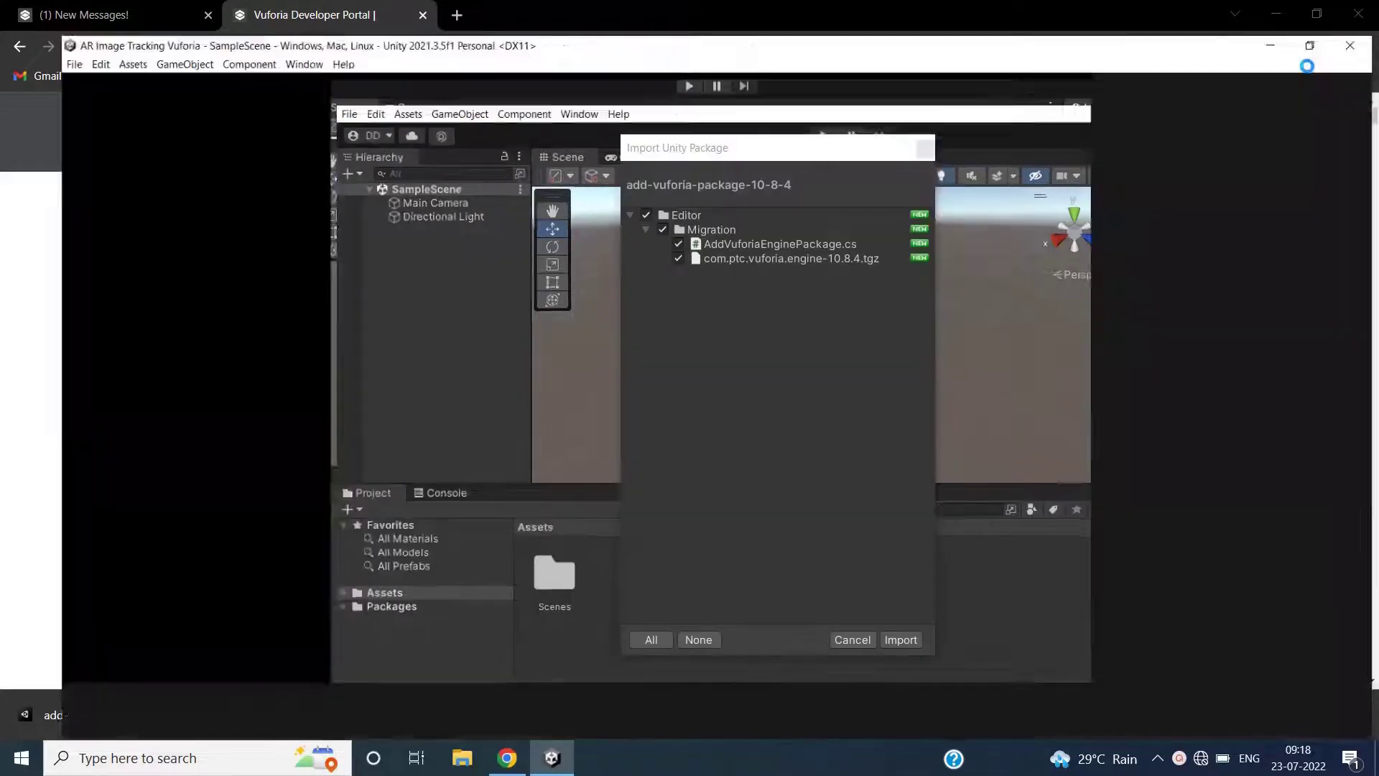
pyautogui.click(900, 640)
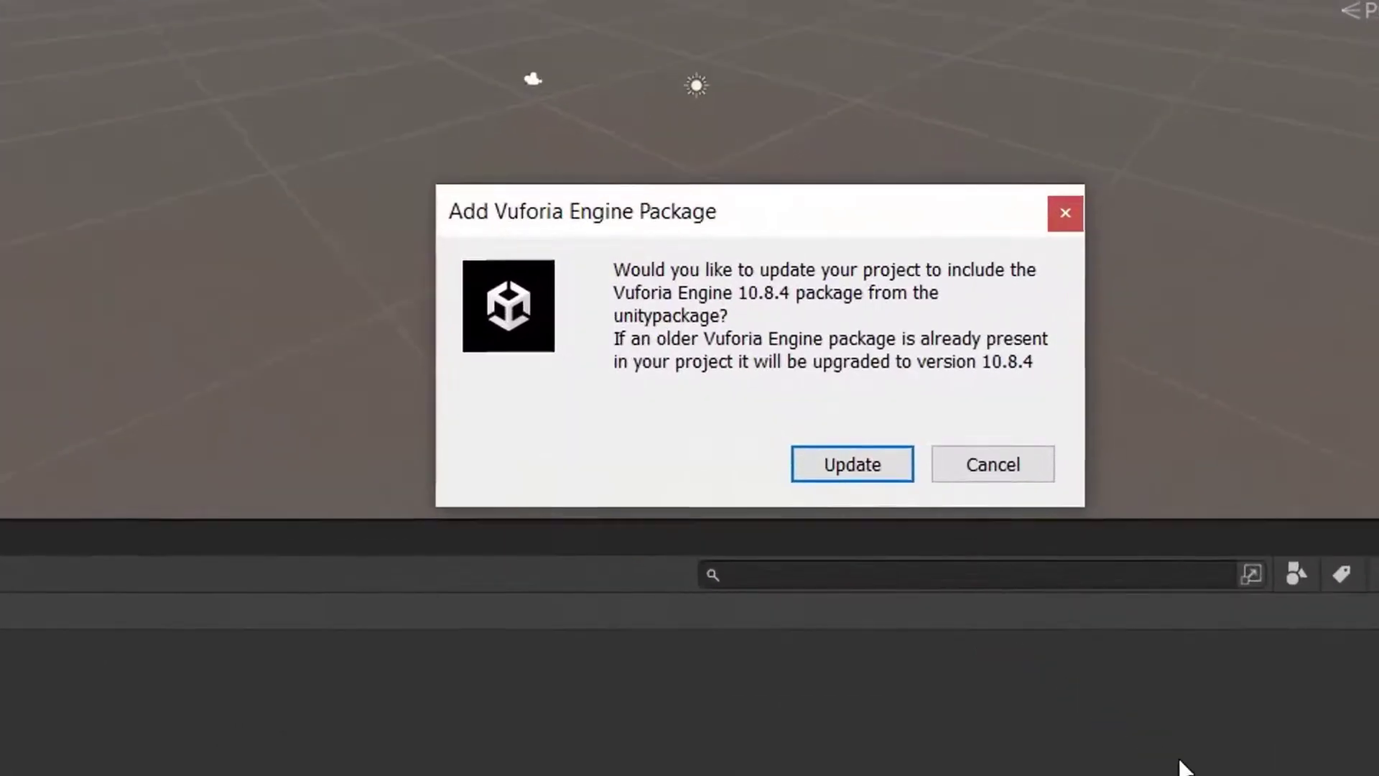
pyautogui.click(899, 467)
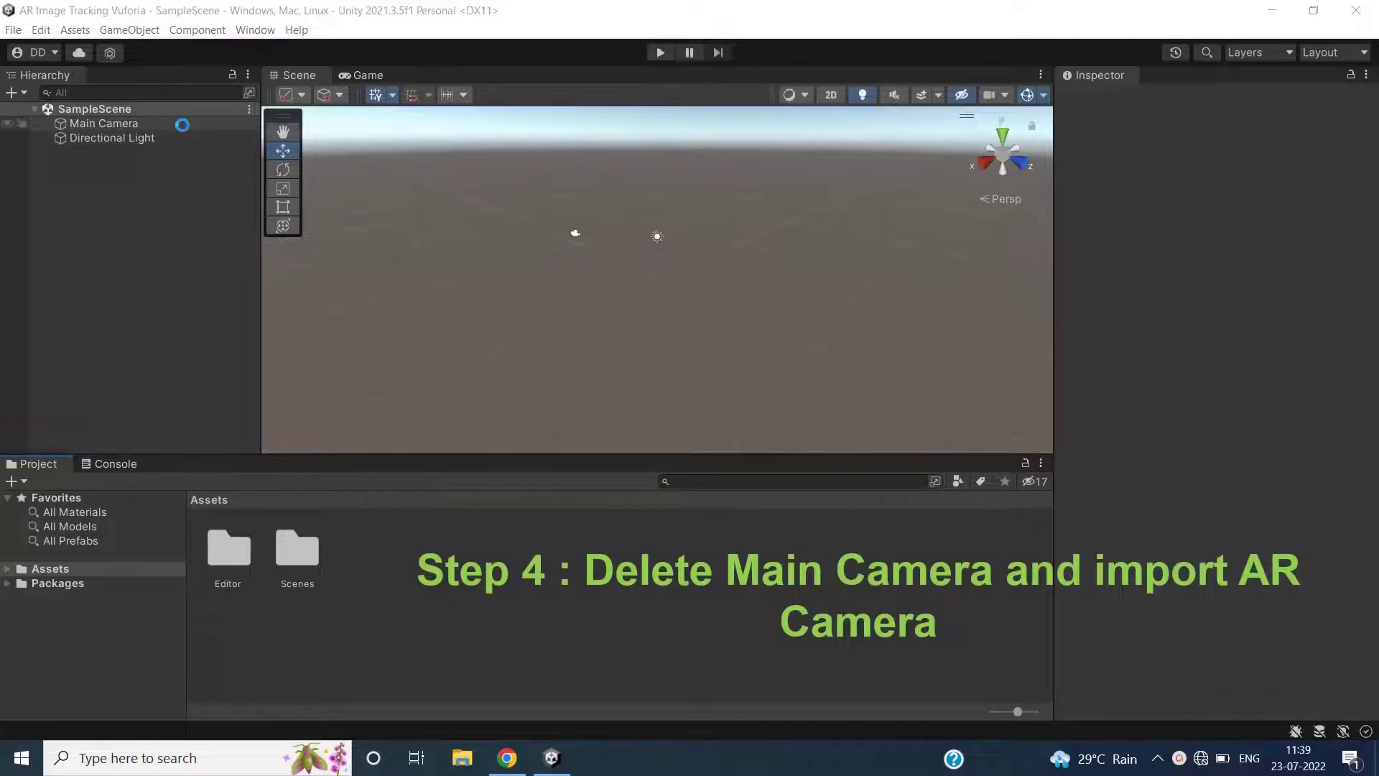
# Delete the Main Camera from SampleScene
pyautogui.click(182, 125)
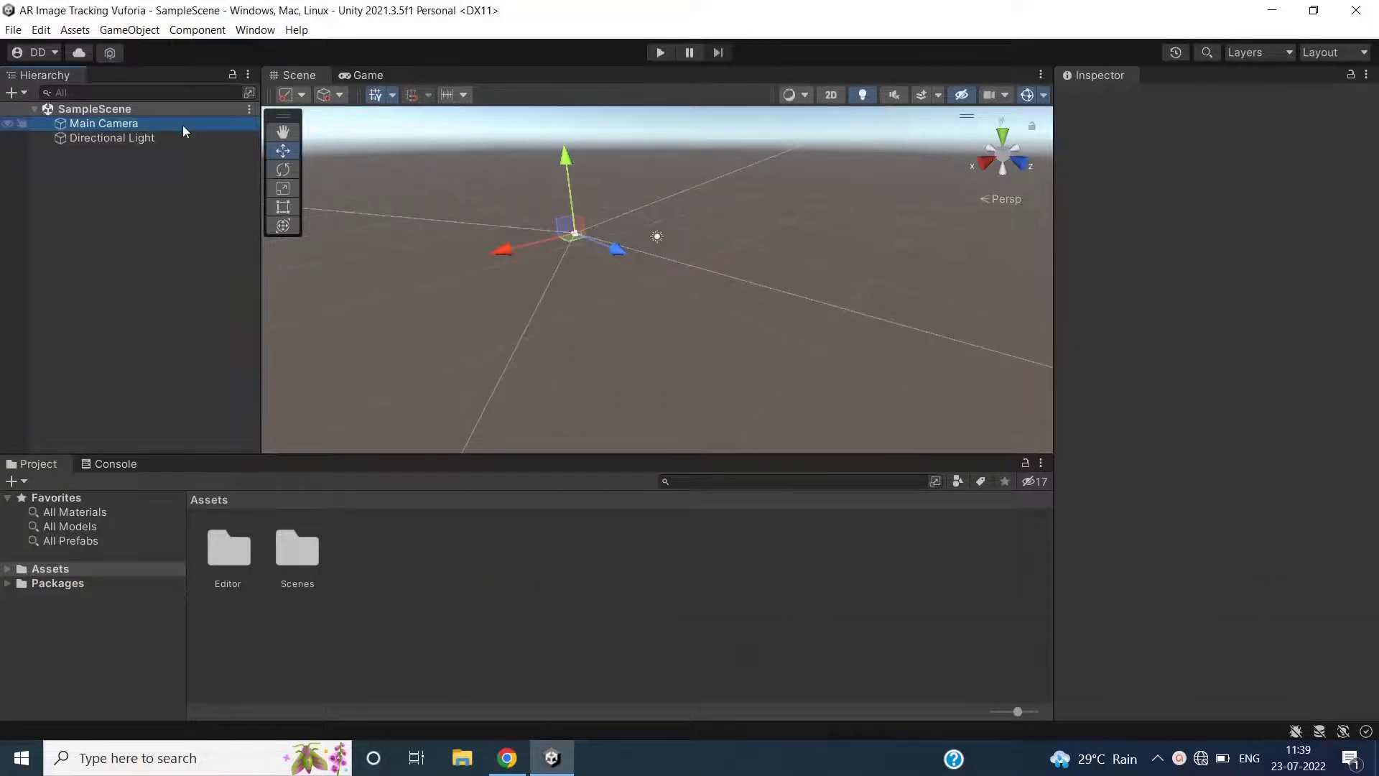
pyautogui.rightClick(183, 125)
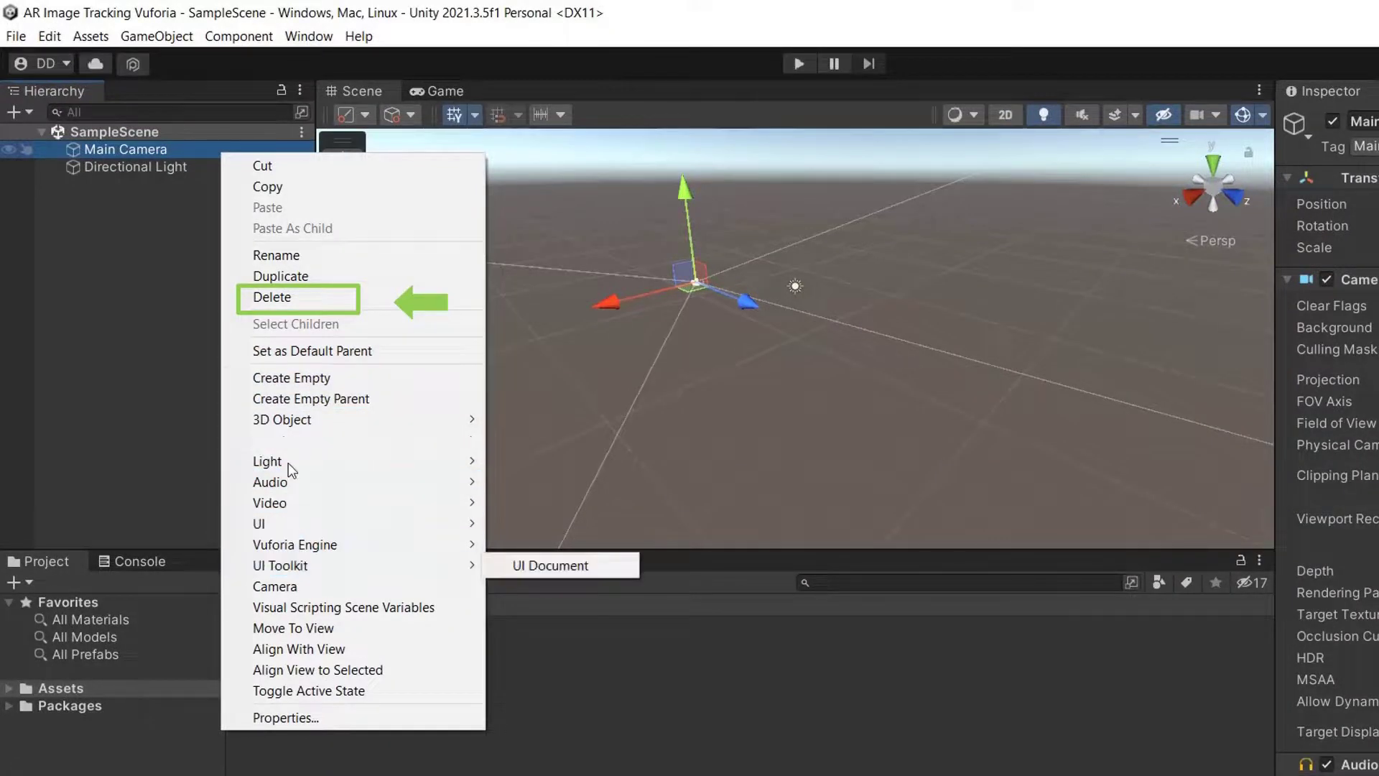
pyautogui.click(272, 302)
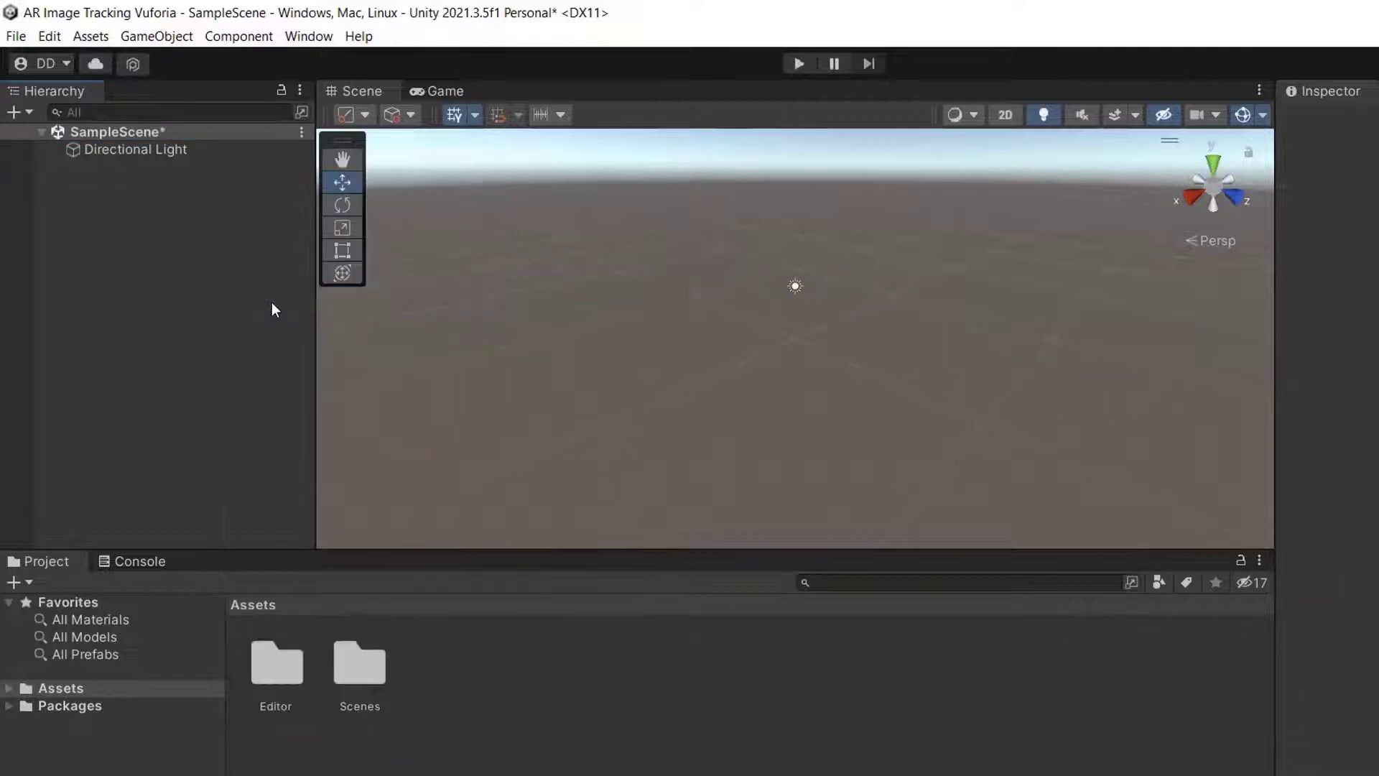
# Add a Vuforia Engine AR Camera to the scene and accept the Vuforia 10.8 software license
pyautogui.rightClick(163, 328)
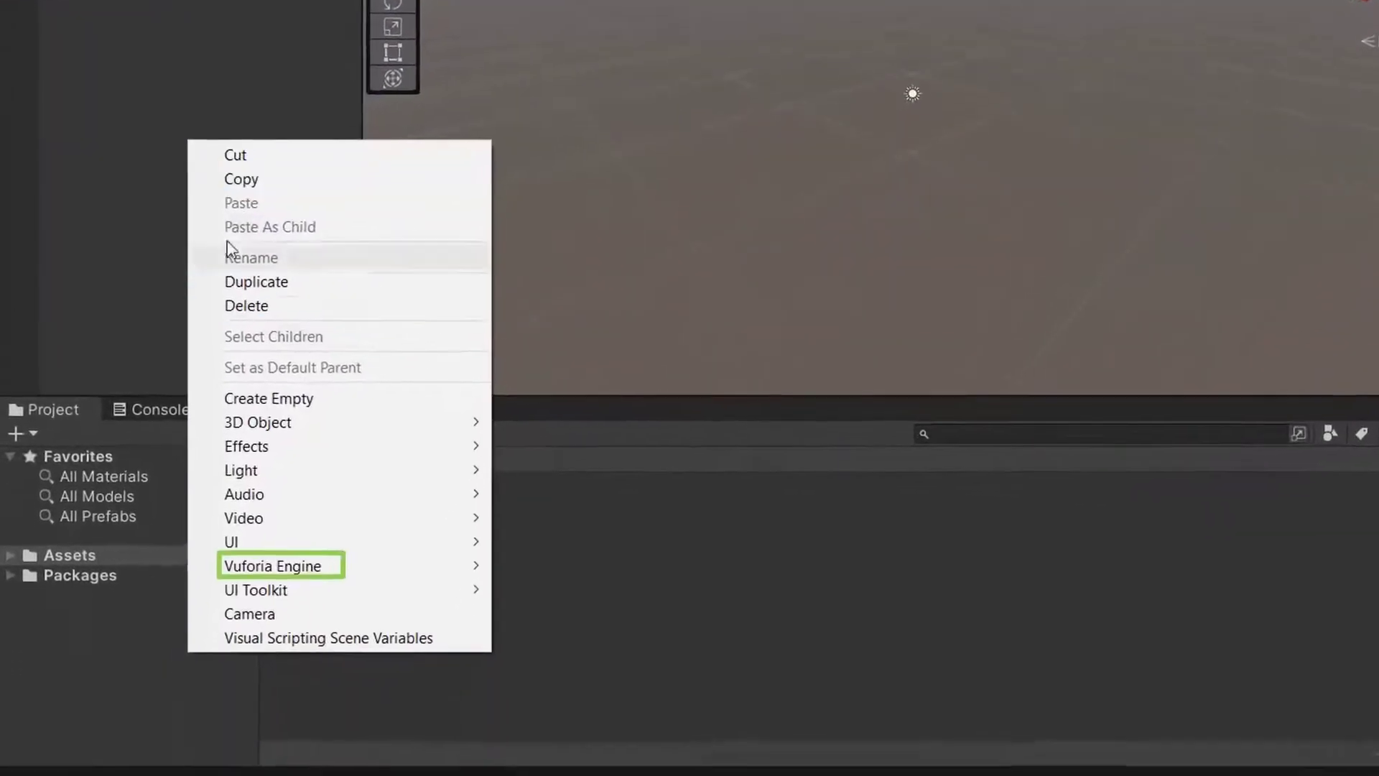
pyautogui.moveTo(287, 560)
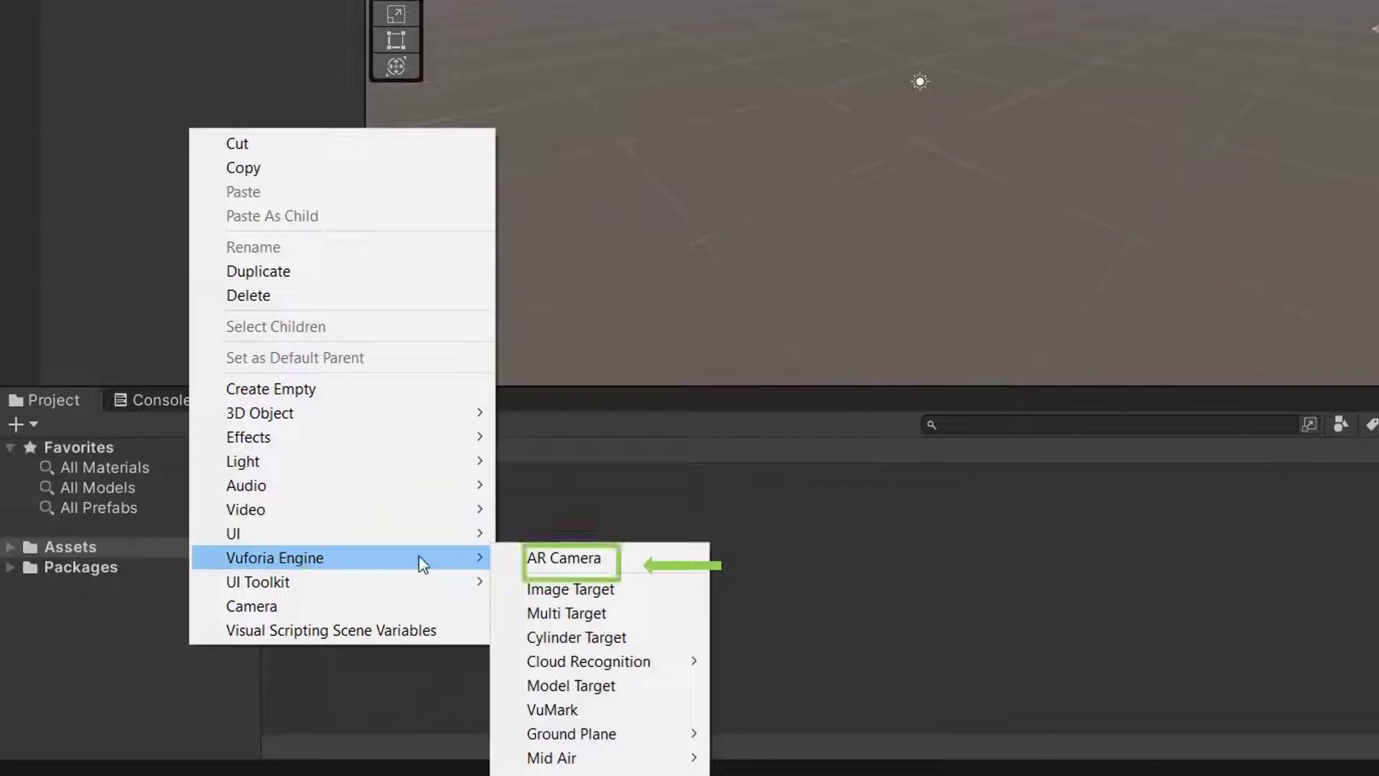
pyautogui.click(548, 557)
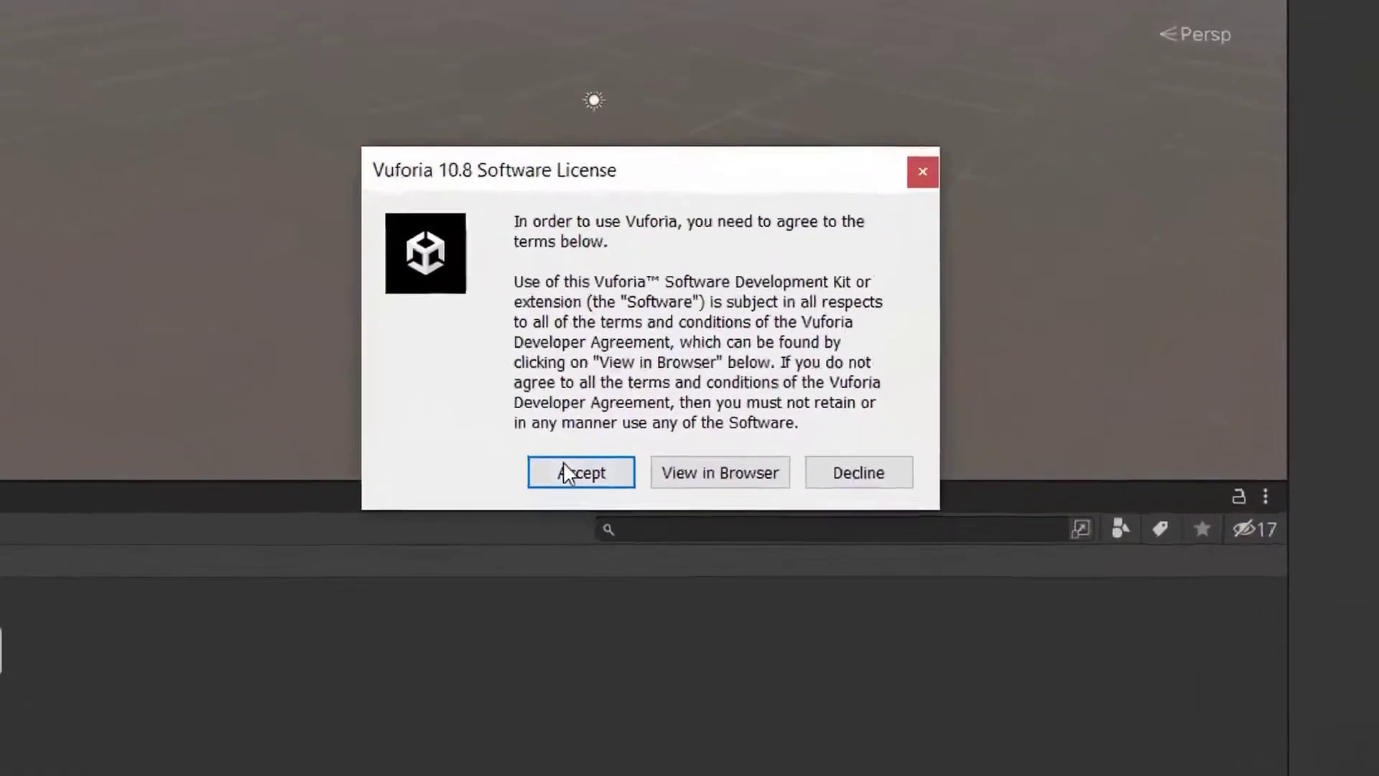
pyautogui.click(545, 470)
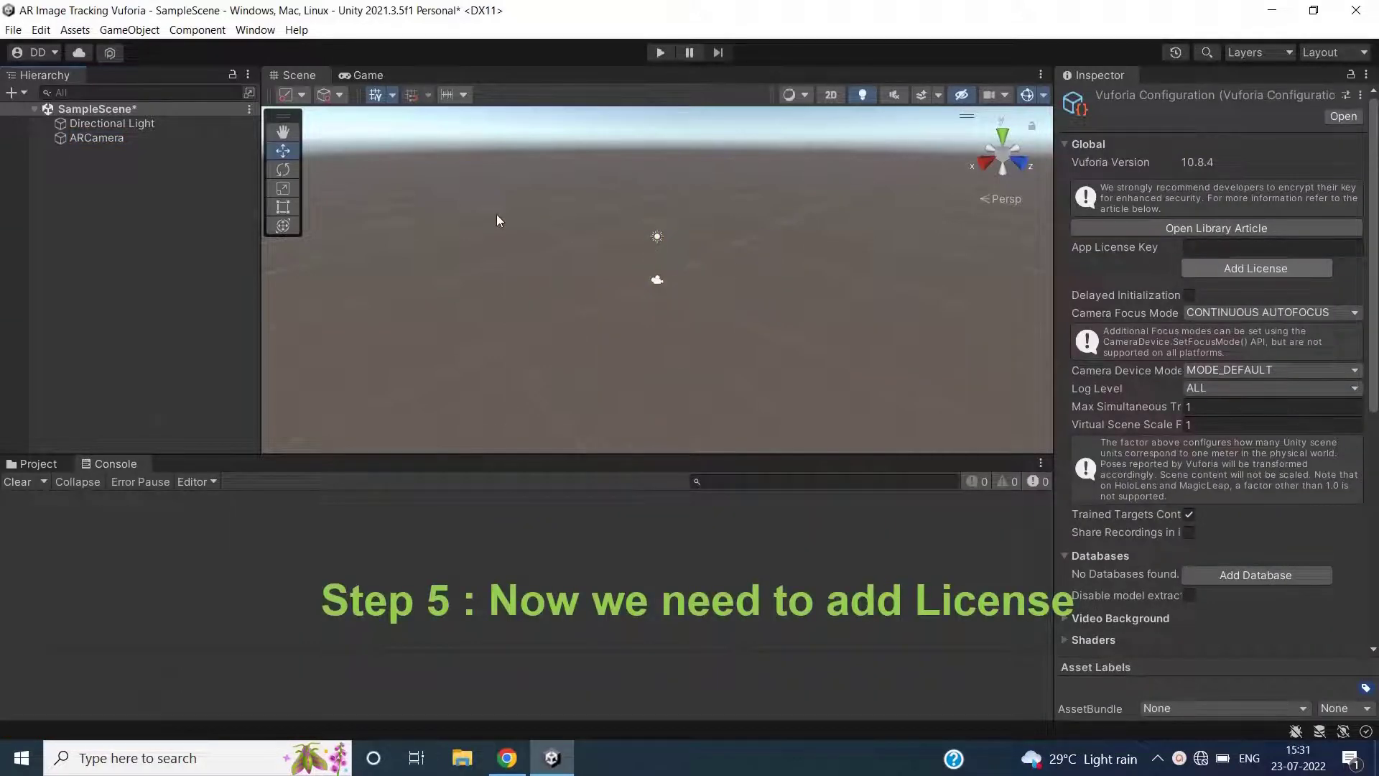
# Open the Vuforia Configuration and go from its license setting to the online License Manager
pyautogui.click(257, 31)
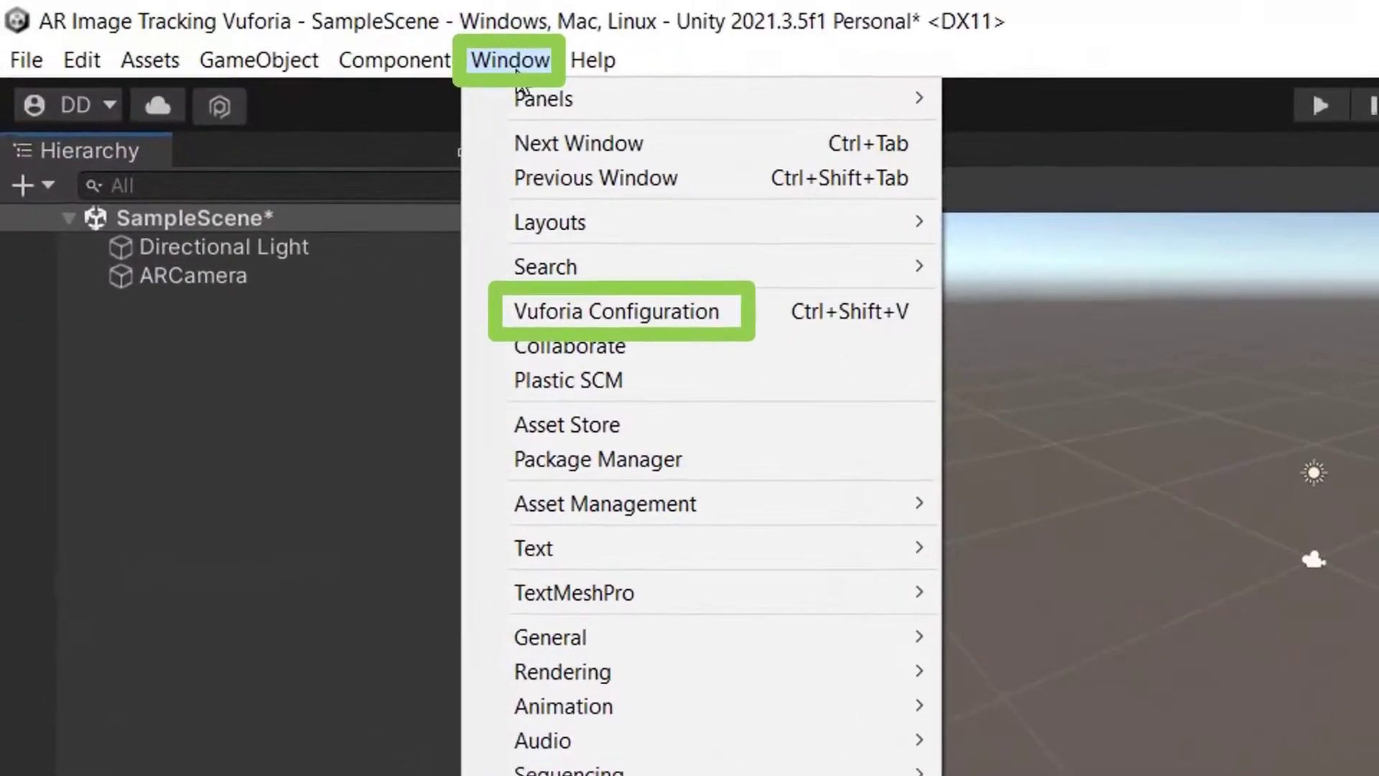
pyautogui.click(584, 308)
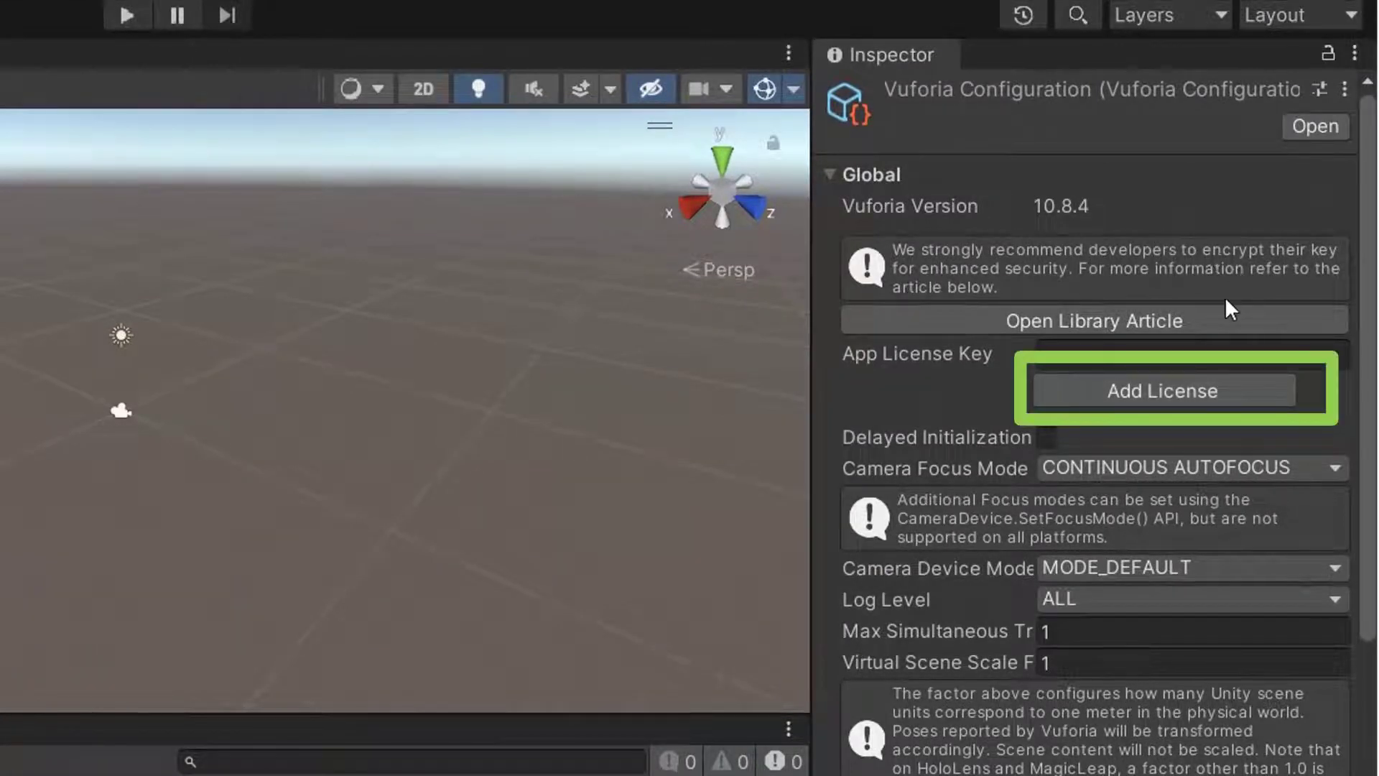
pyautogui.click(1145, 388)
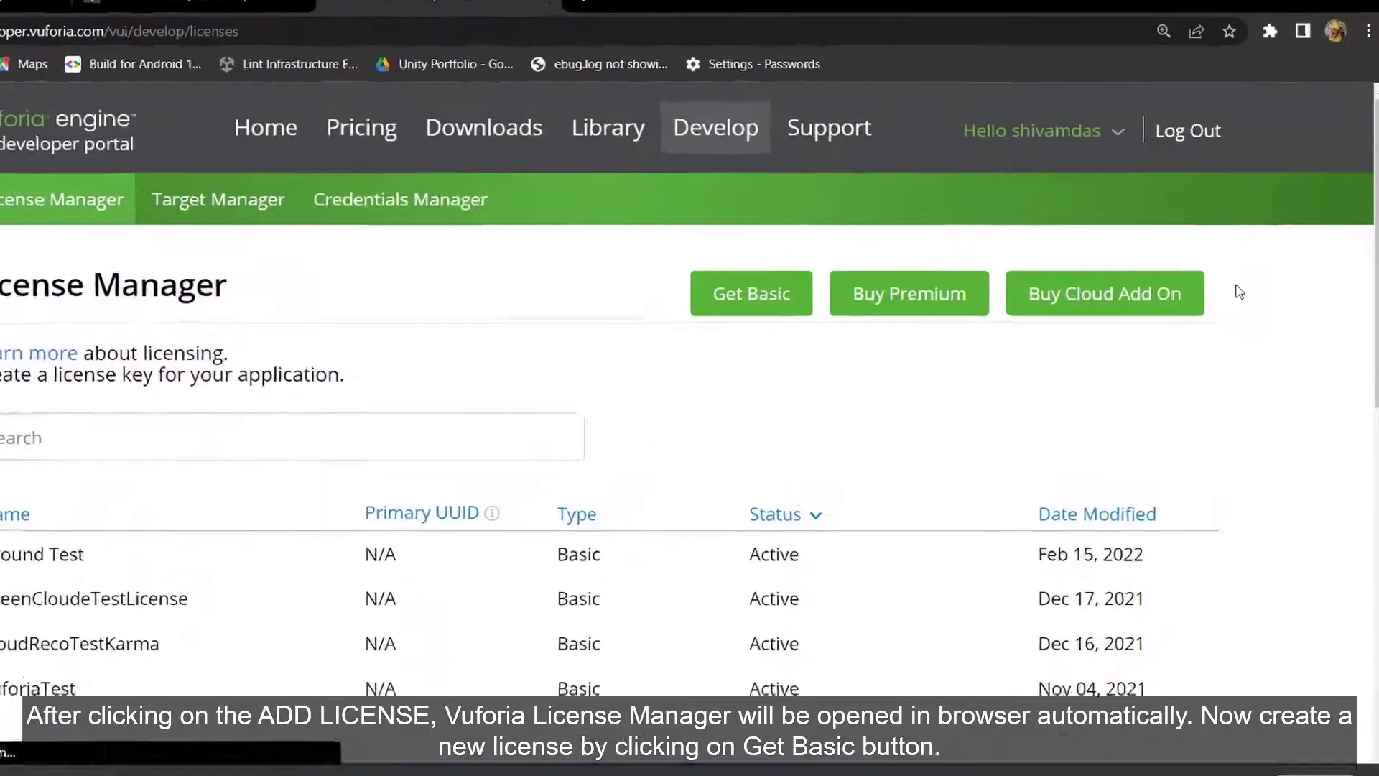
# Create a Basic license named NewImageTrackerTest, agreeing to the Vuforia Developer Agreement terms
pyautogui.scroll(-2, 1170, 607)
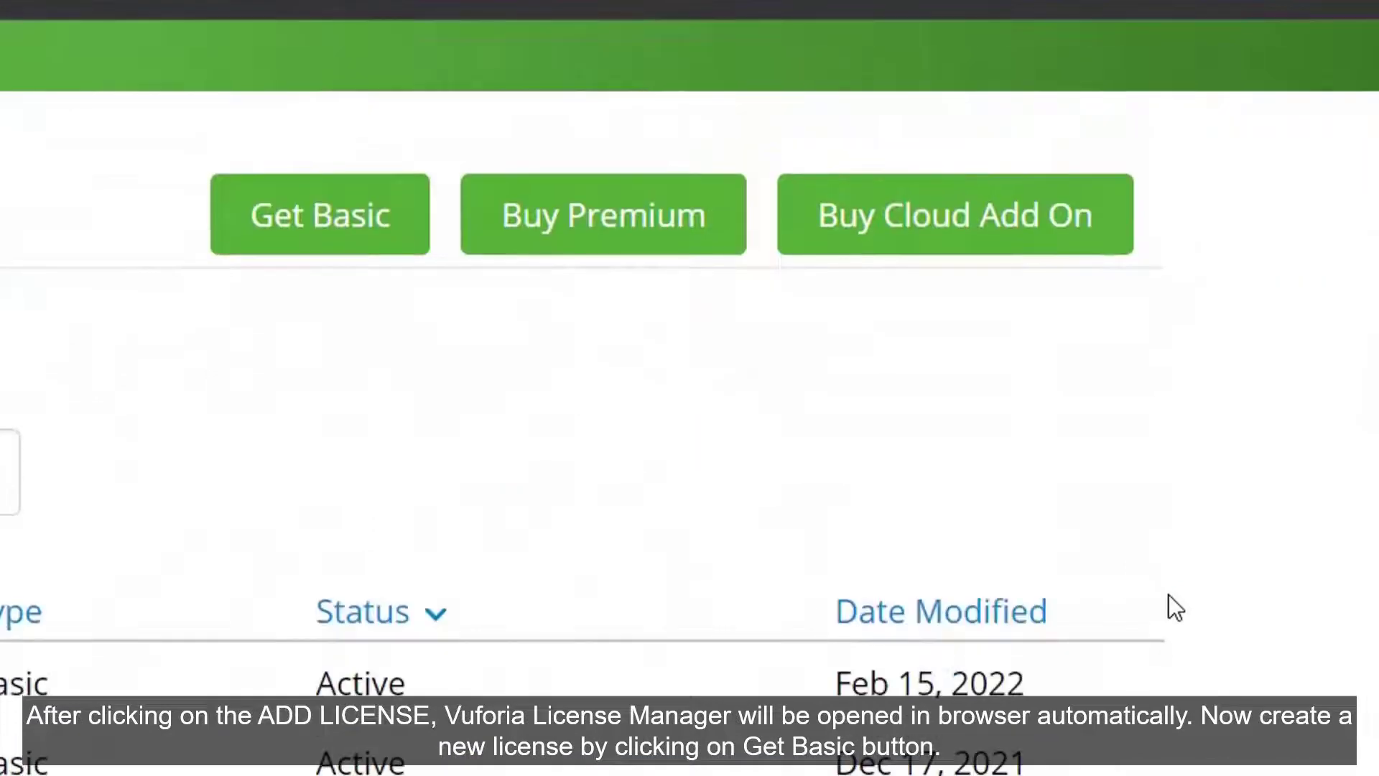
pyautogui.click(332, 224)
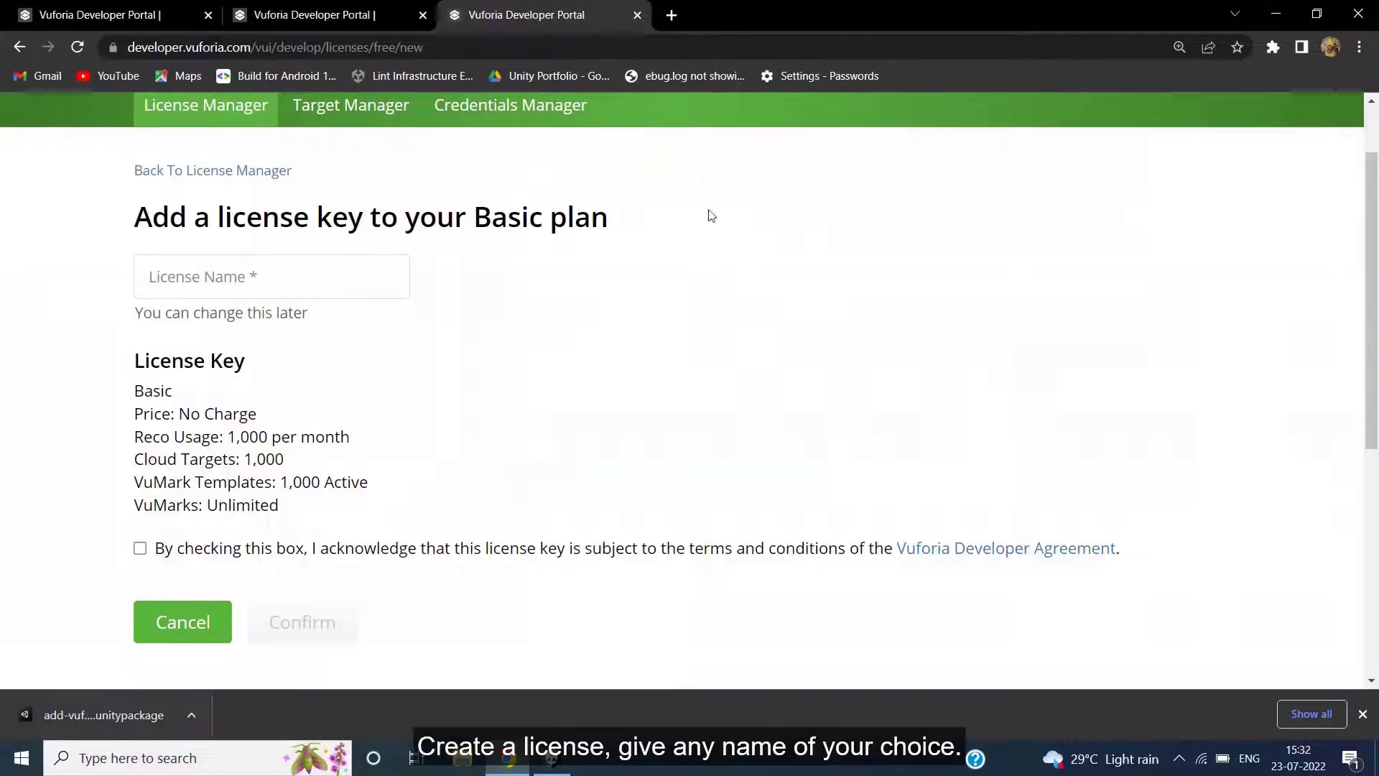
pyautogui.click(283, 275)
pyautogui.write('NewImageTrackerTe')
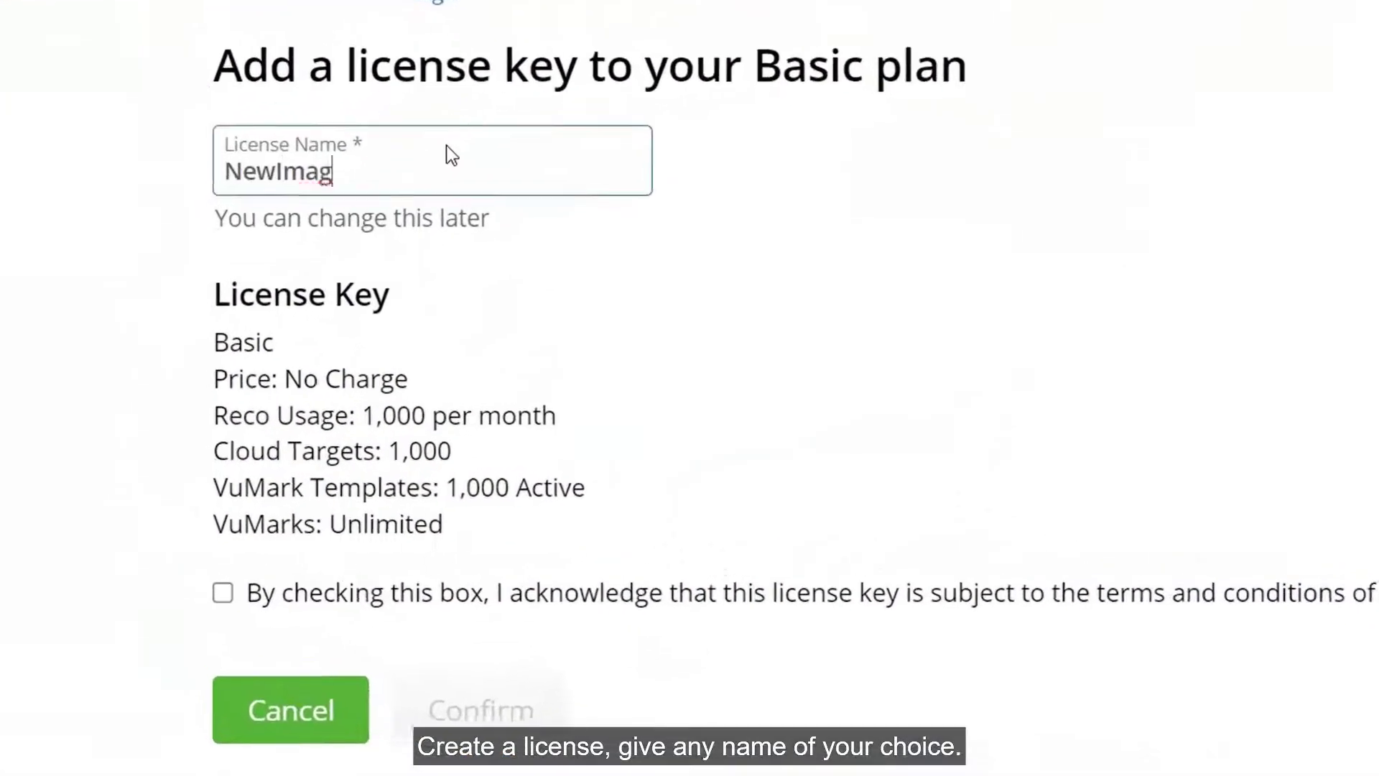
pyautogui.write('st')
pyautogui.click(228, 596)
pyautogui.click(406, 708)
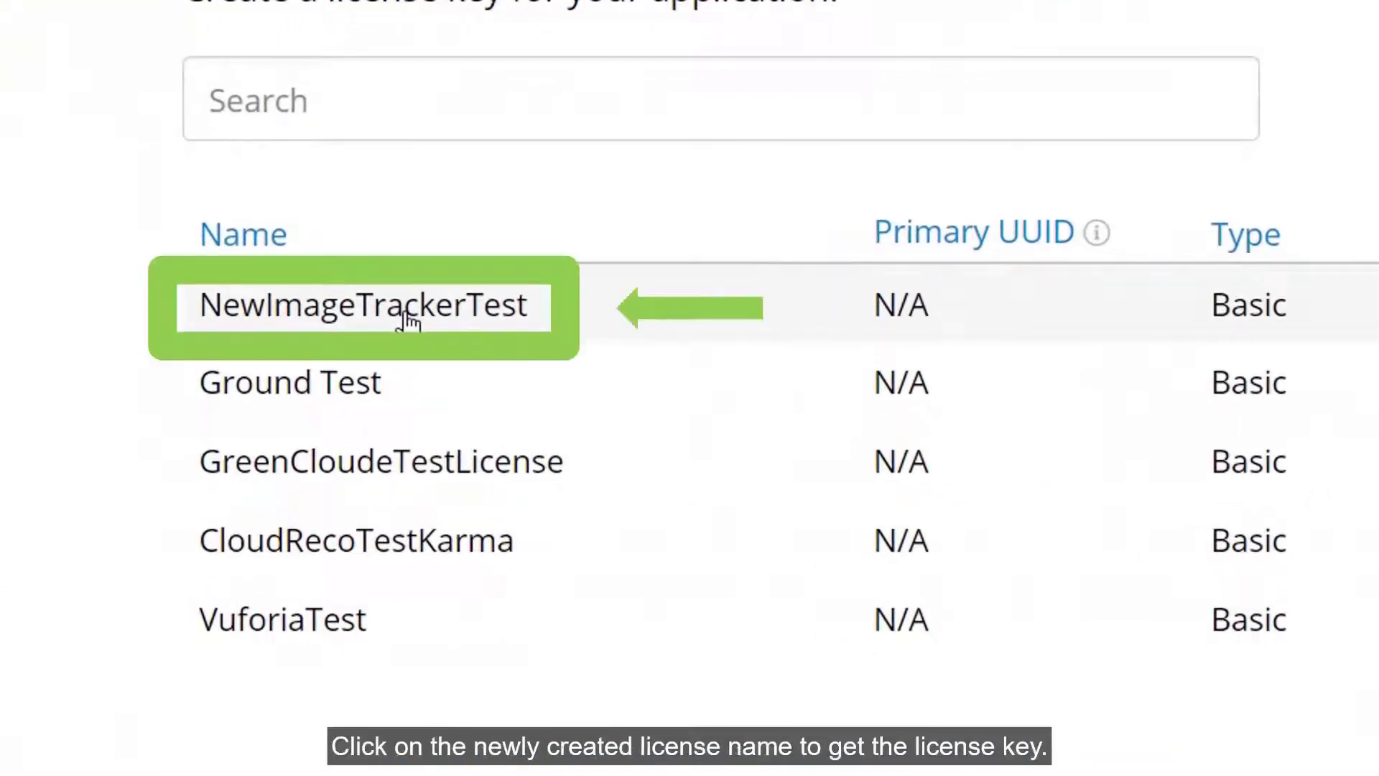
# Copy the license key of NewImageTrackerTest and paste it into the App License Key field of Unity's Vuforia Configuration
pyautogui.click(408, 324)
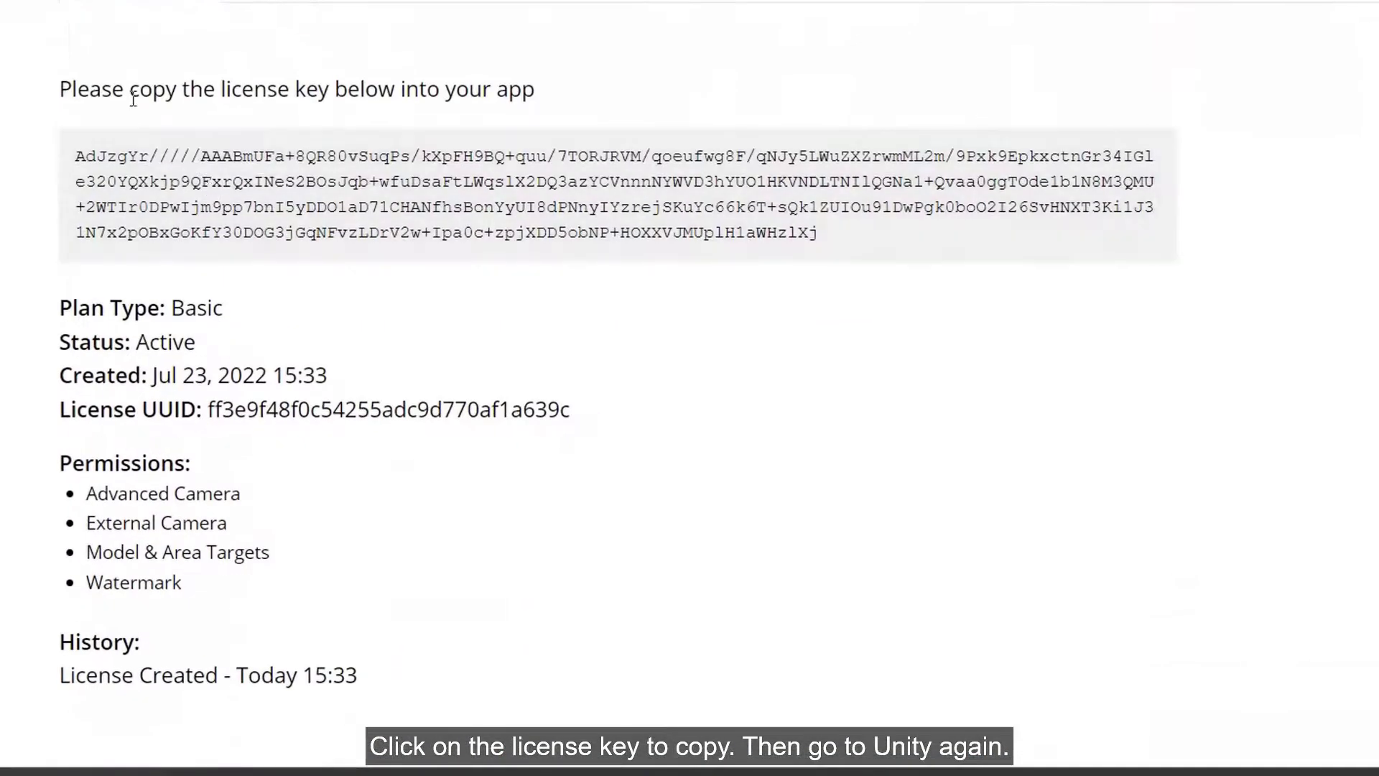
pyautogui.click(277, 169)
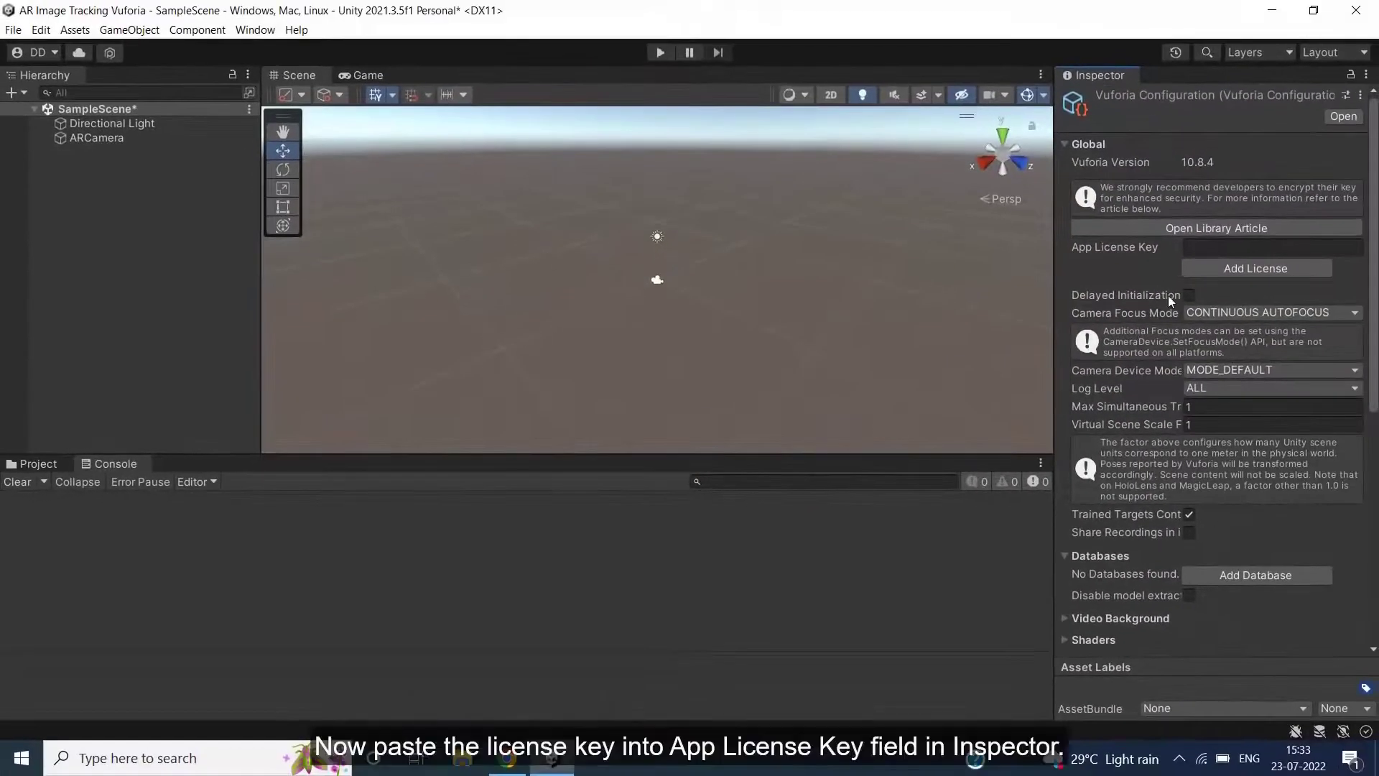
pyautogui.click(1207, 250)
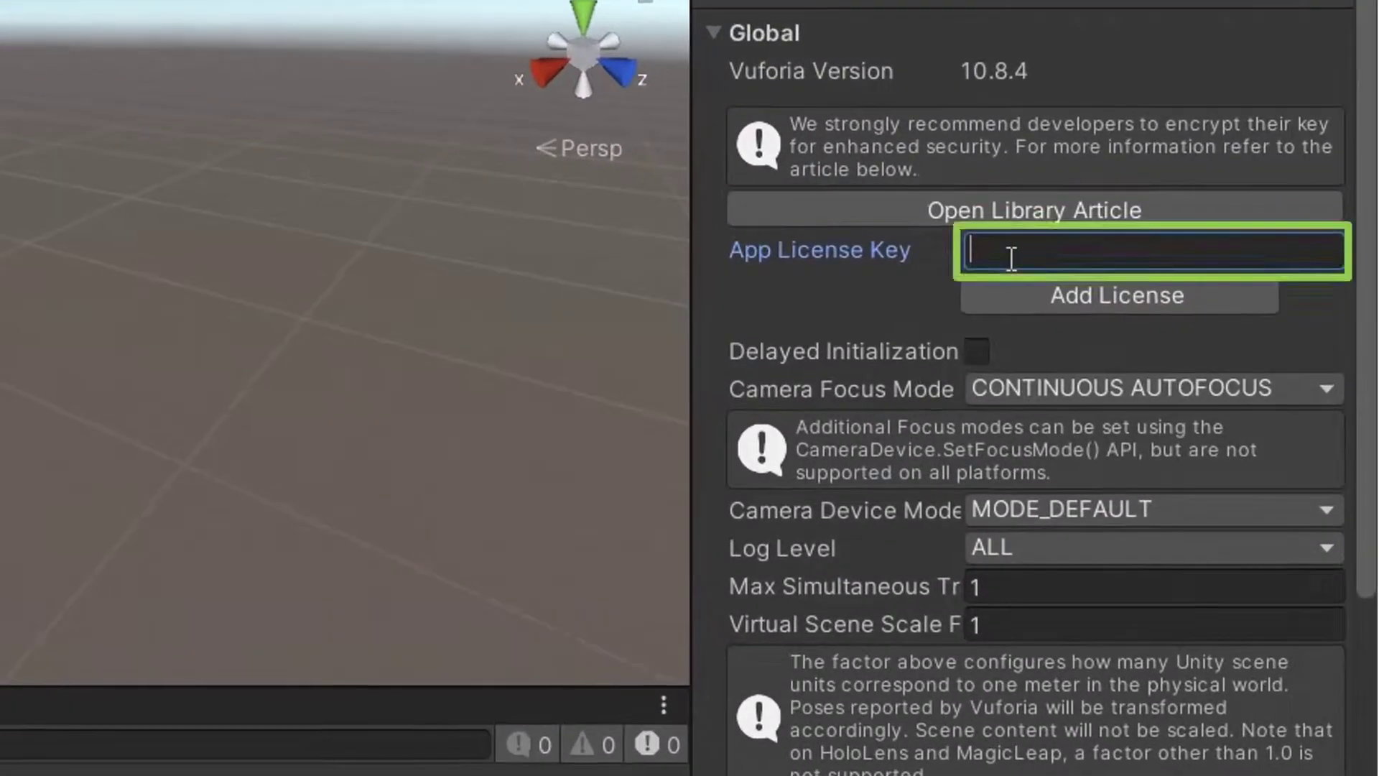
pyautogui.rightClick(1010, 259)
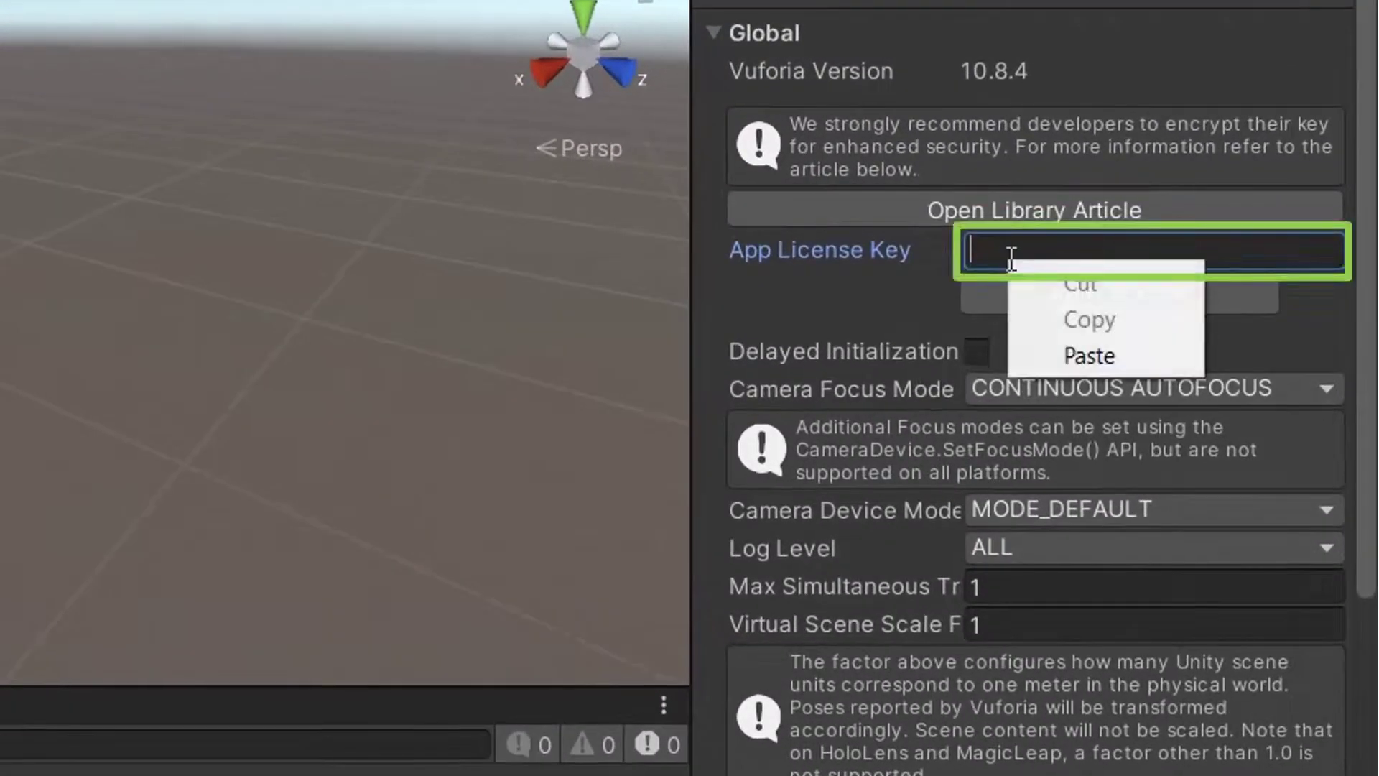
pyautogui.click(1056, 356)
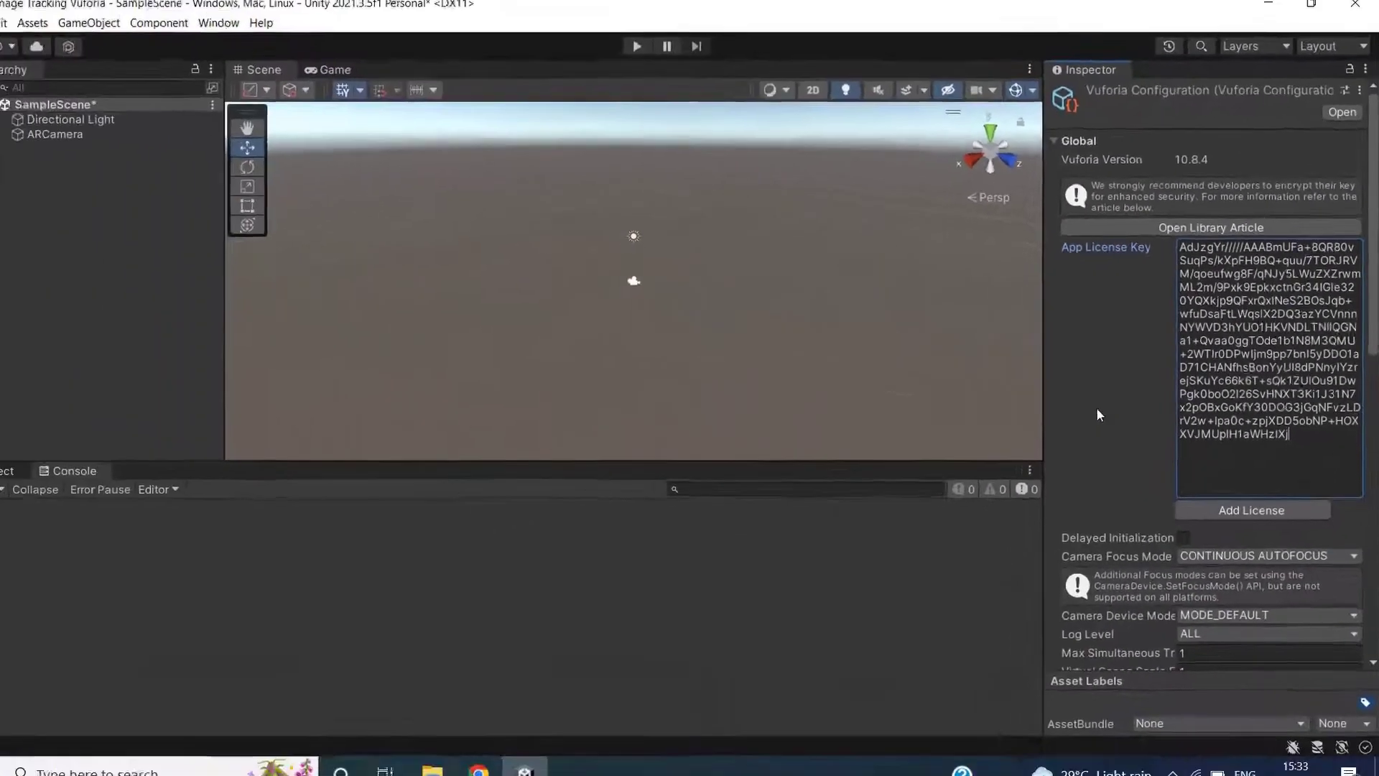
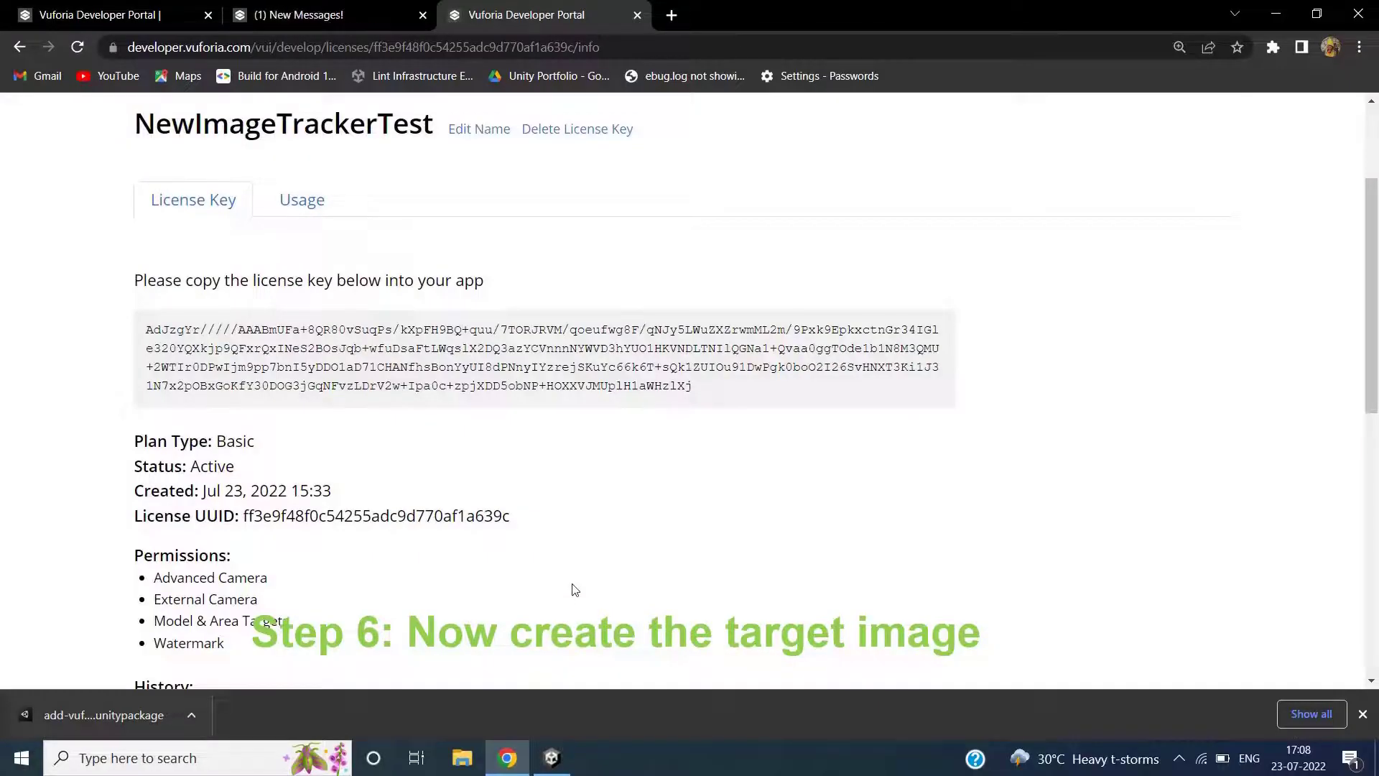
# Switch to the Vuforia Developer Portal and create a Device database named ImageTrackeDB1 in the Target Manager
pyautogui.scroll(3, 570, 585)
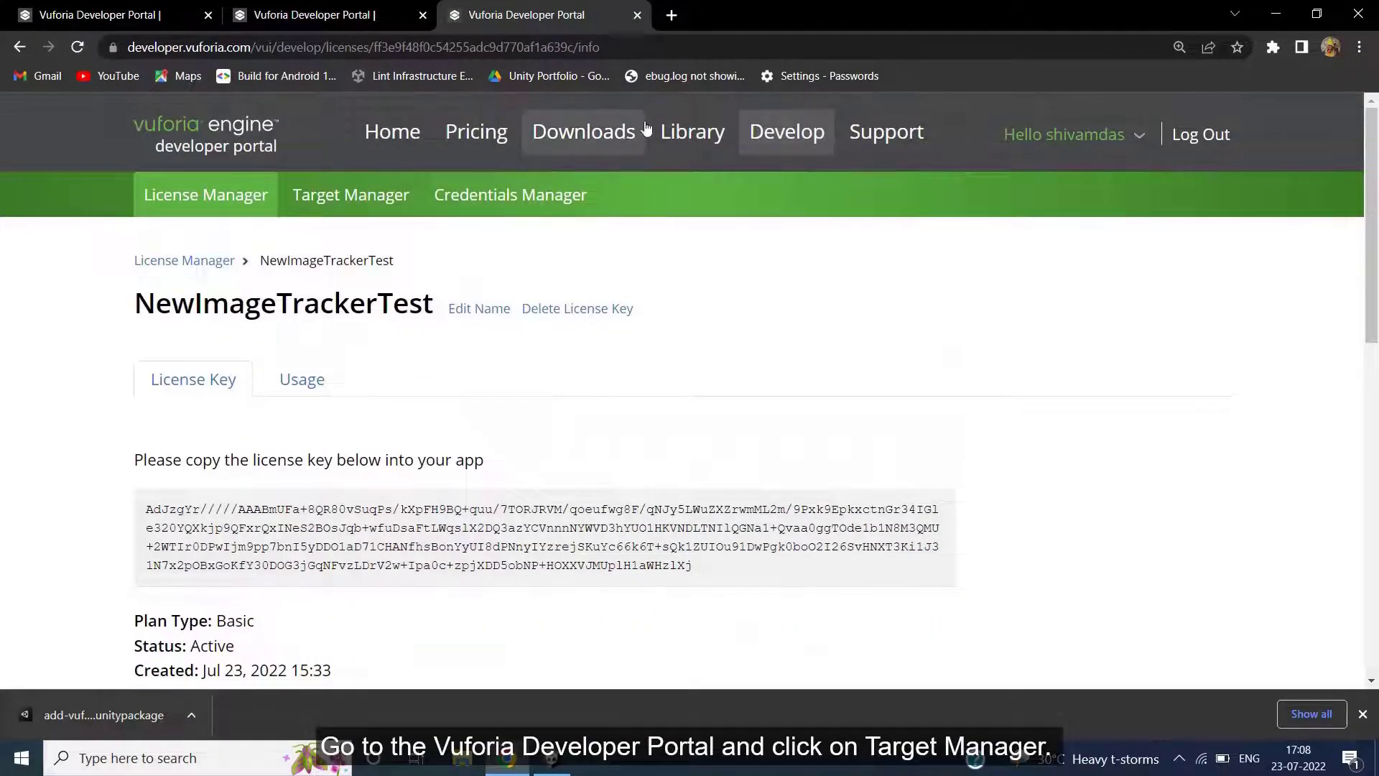
pyautogui.click(772, 129)
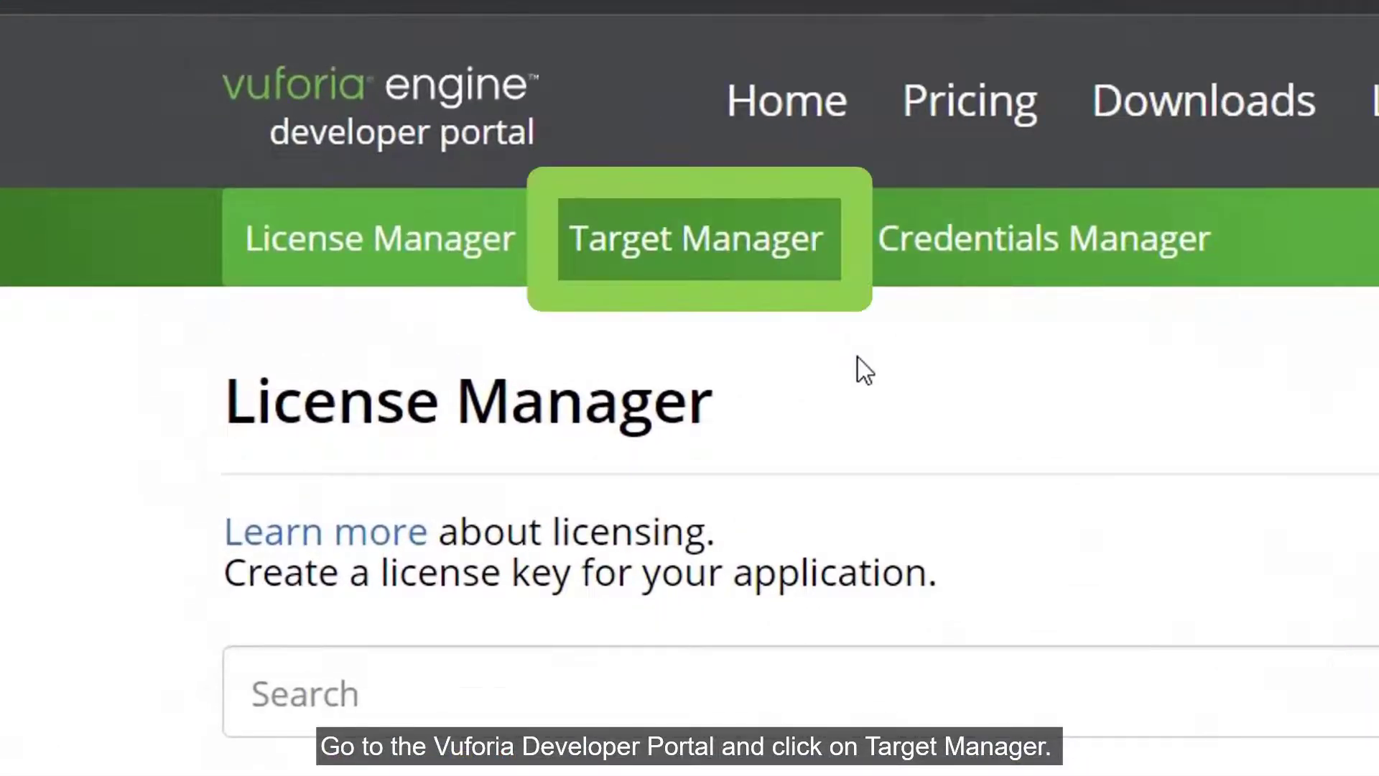
pyautogui.click(706, 271)
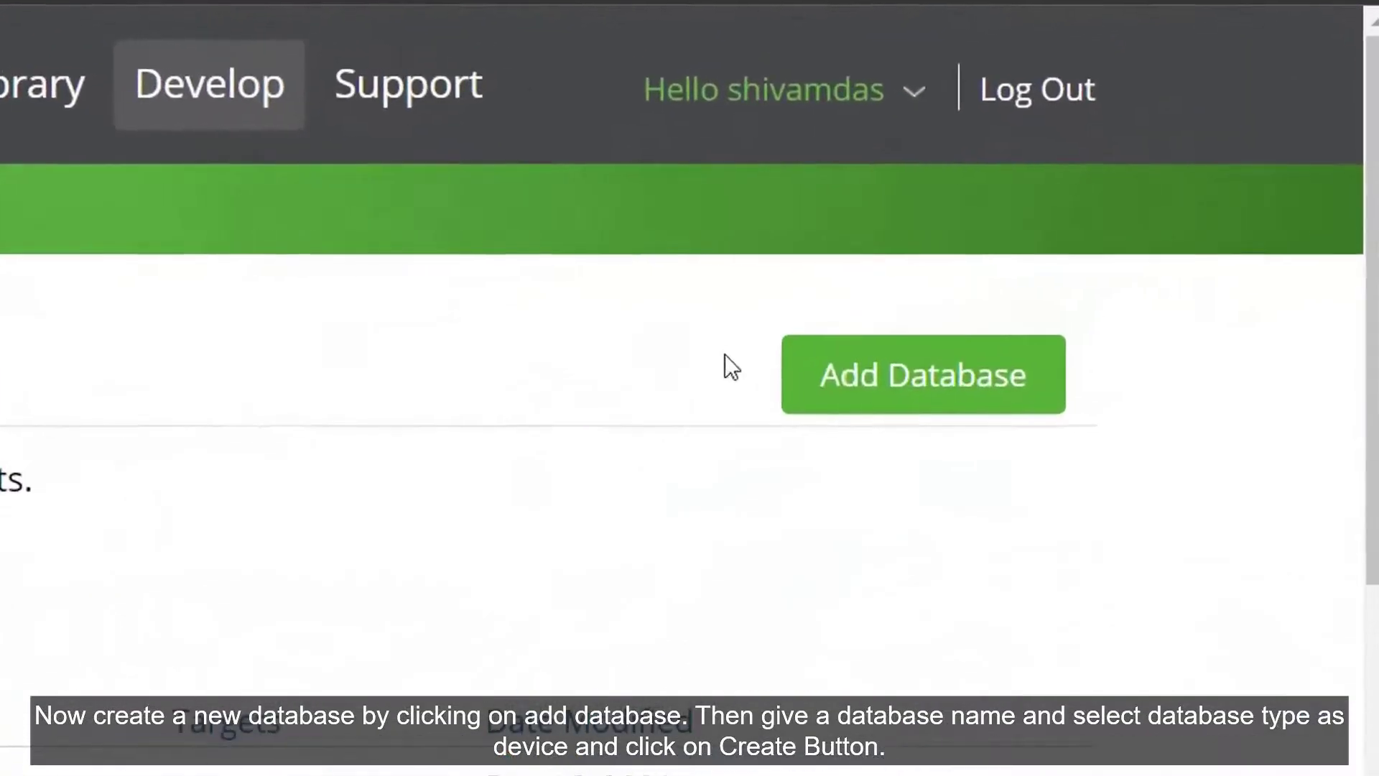
pyautogui.click(865, 366)
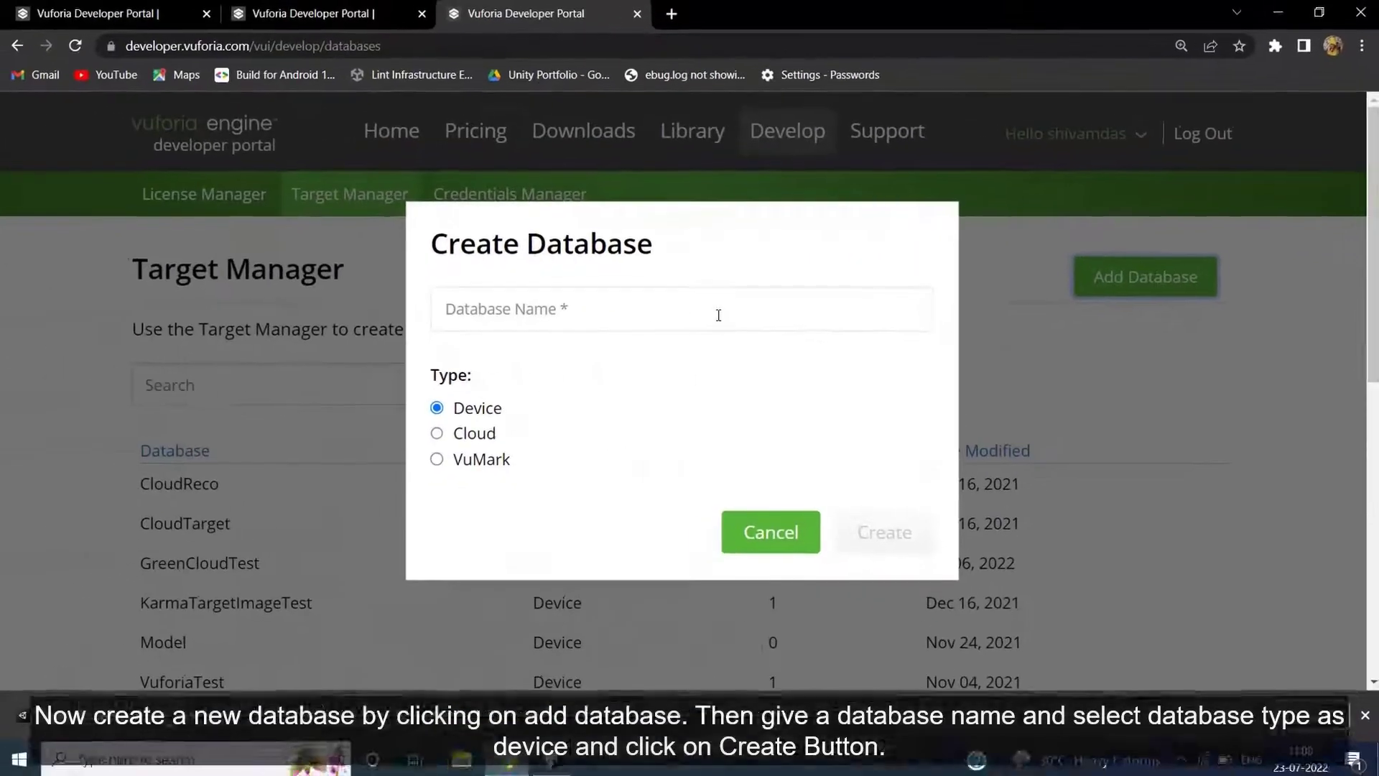
pyautogui.click(718, 315)
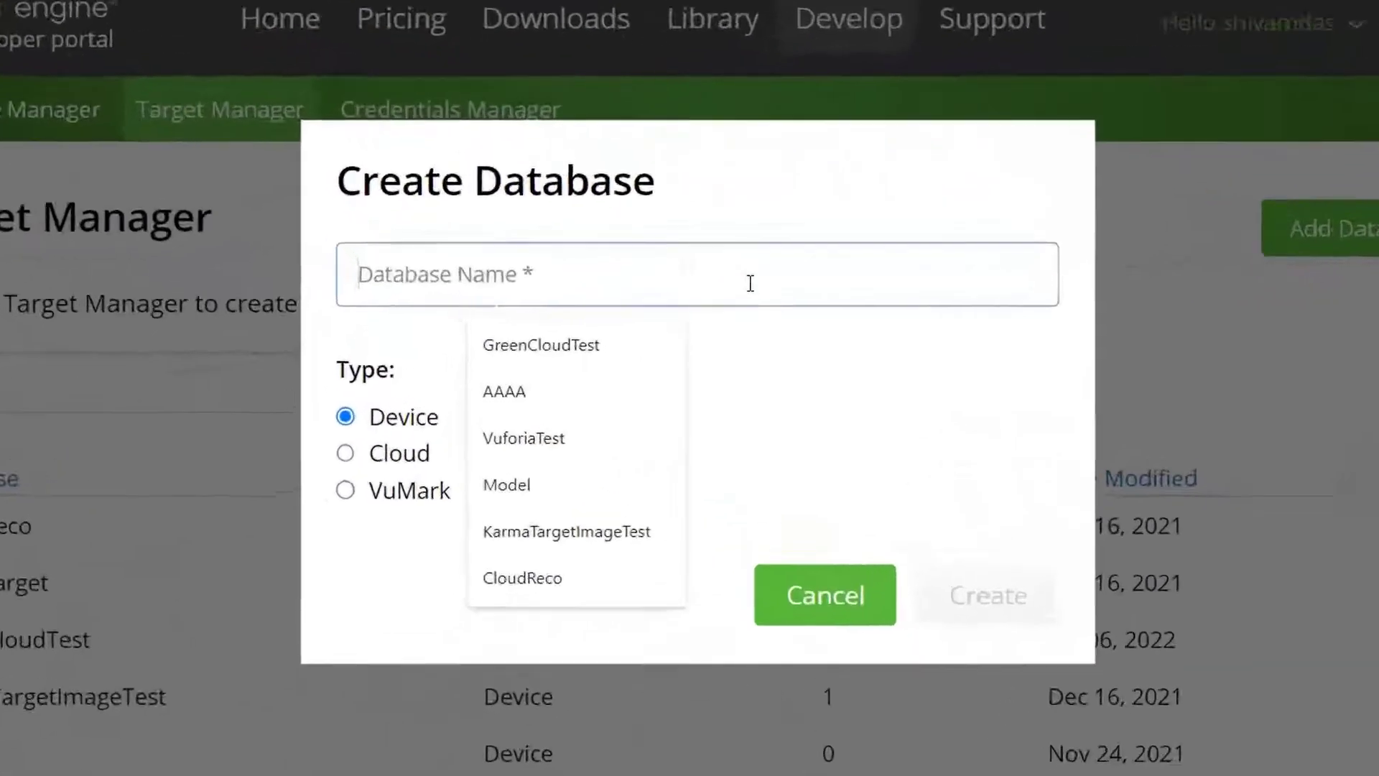
pyautogui.write('ImageTrackeDB1')
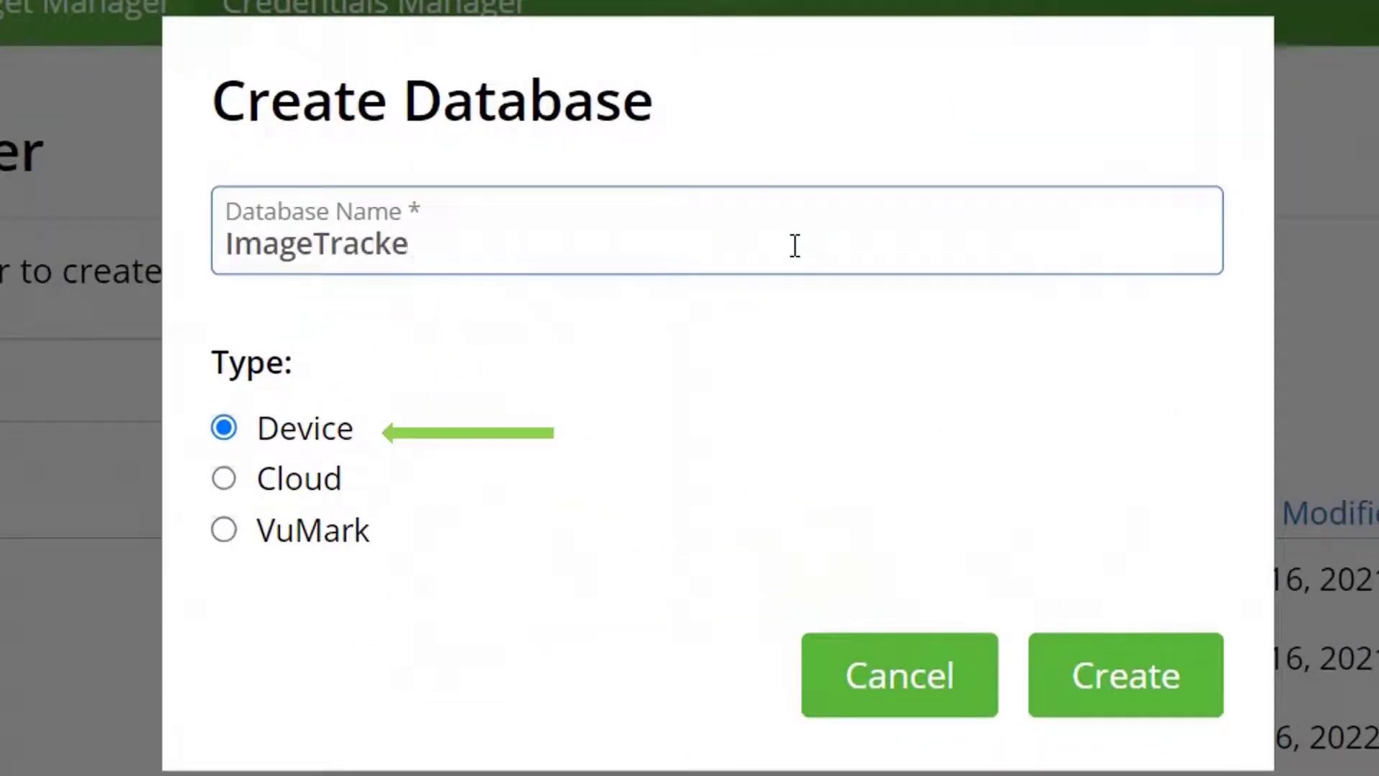
pyautogui.click(1082, 682)
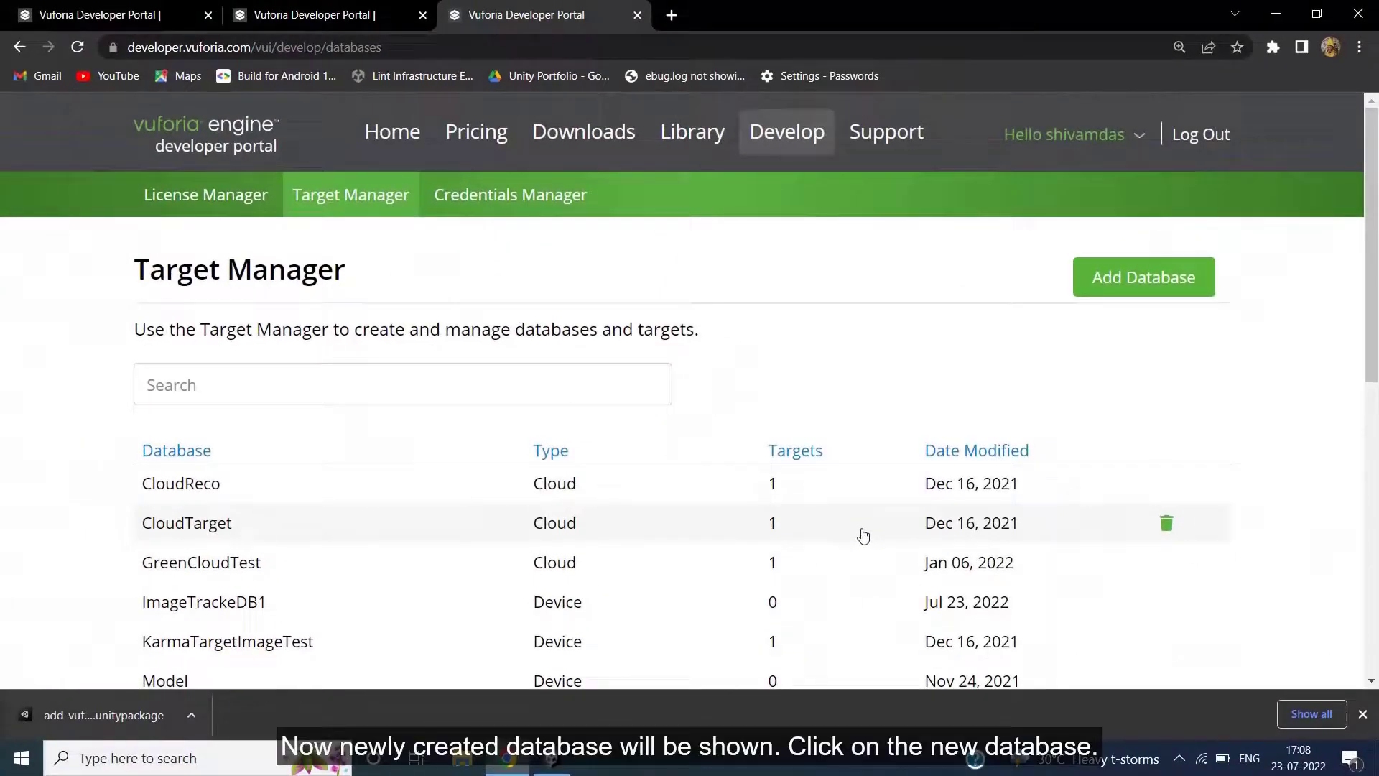
# Open the ImageTrackeDB1 database and start a new Image target using the file JamesBond.jpg
pyautogui.scroll(-2, 769, 580)
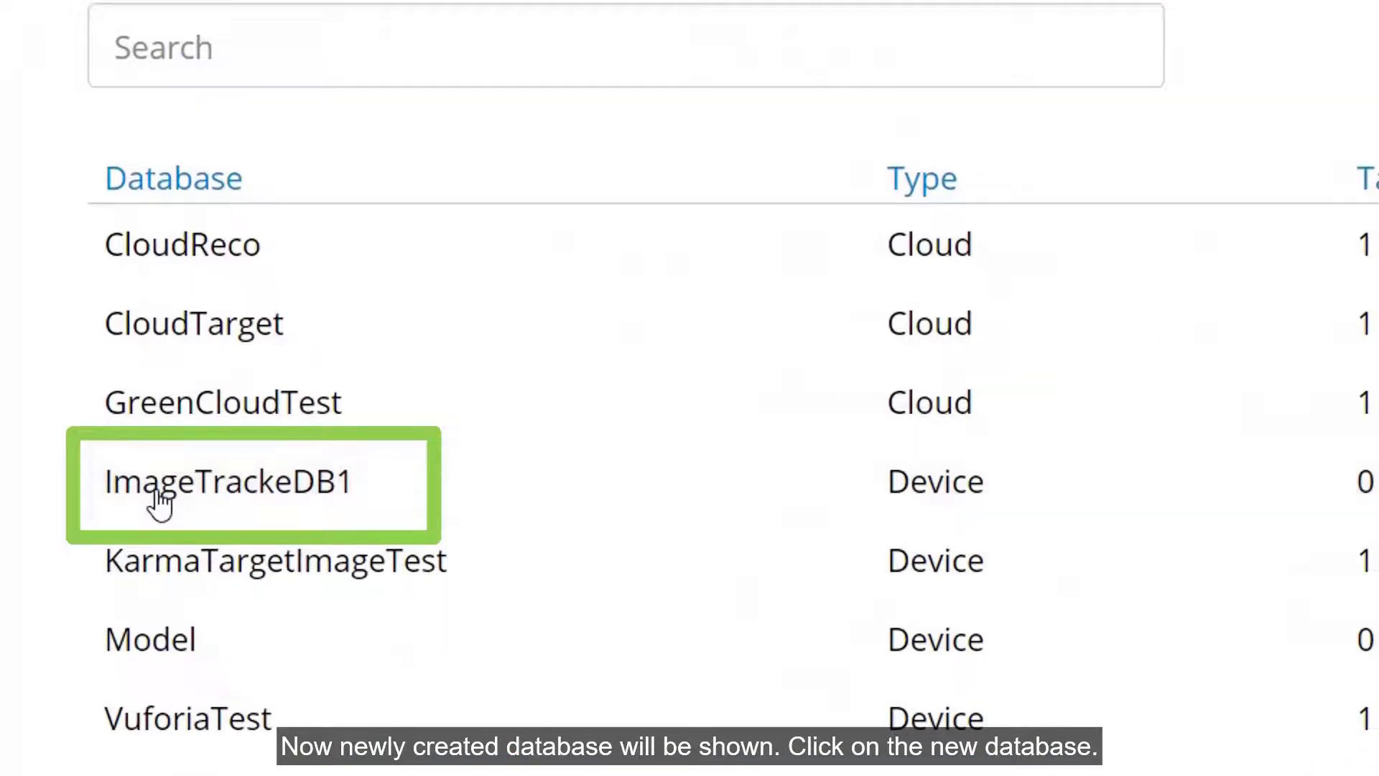
pyautogui.click(159, 503)
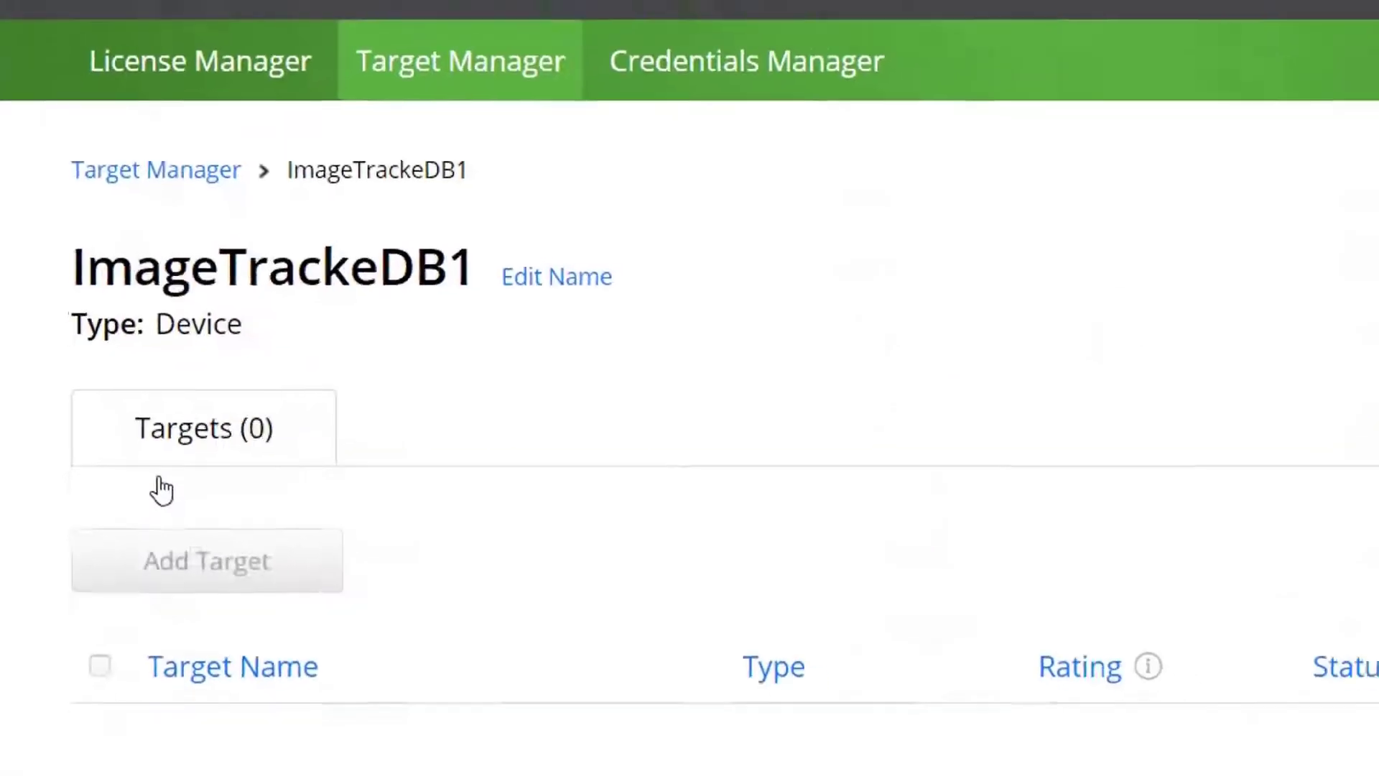
pyautogui.scroll(-2, 265, 438)
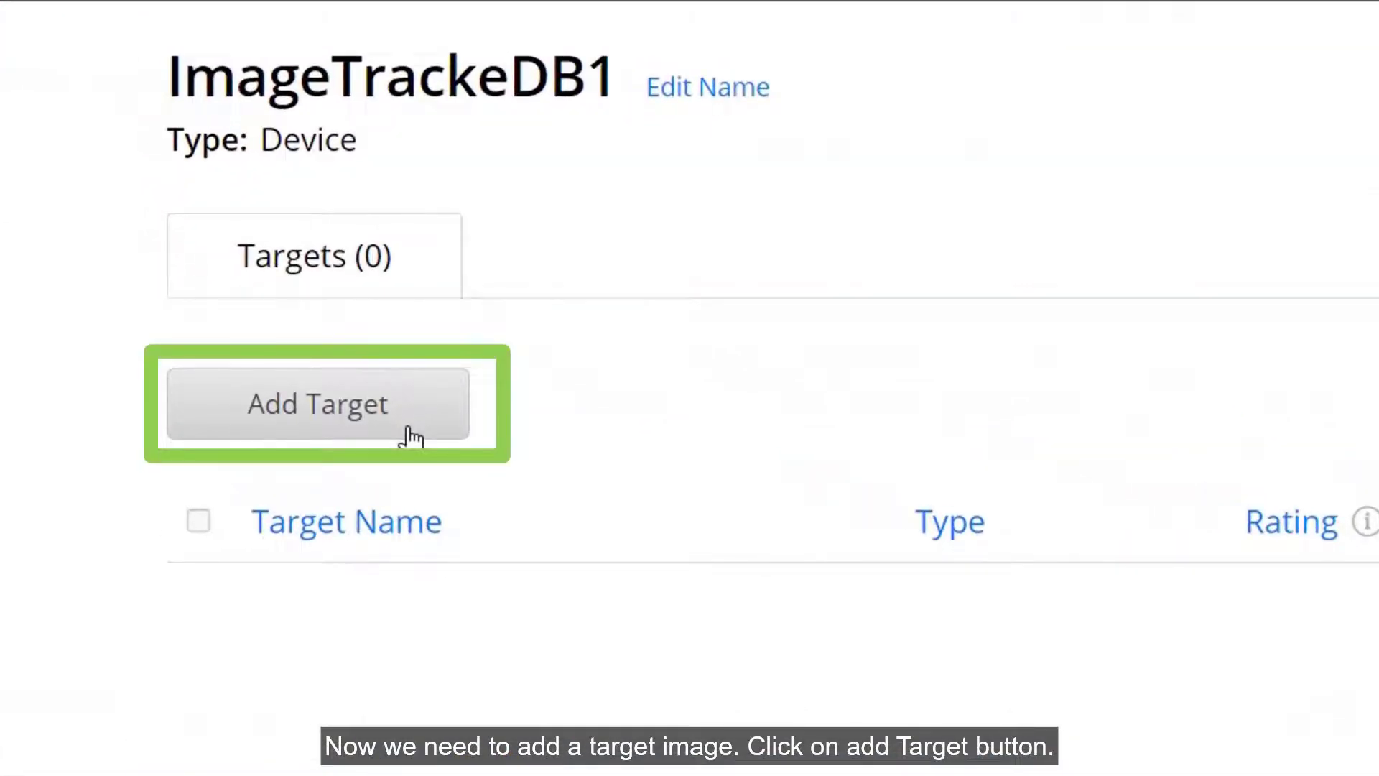
pyautogui.click(406, 433)
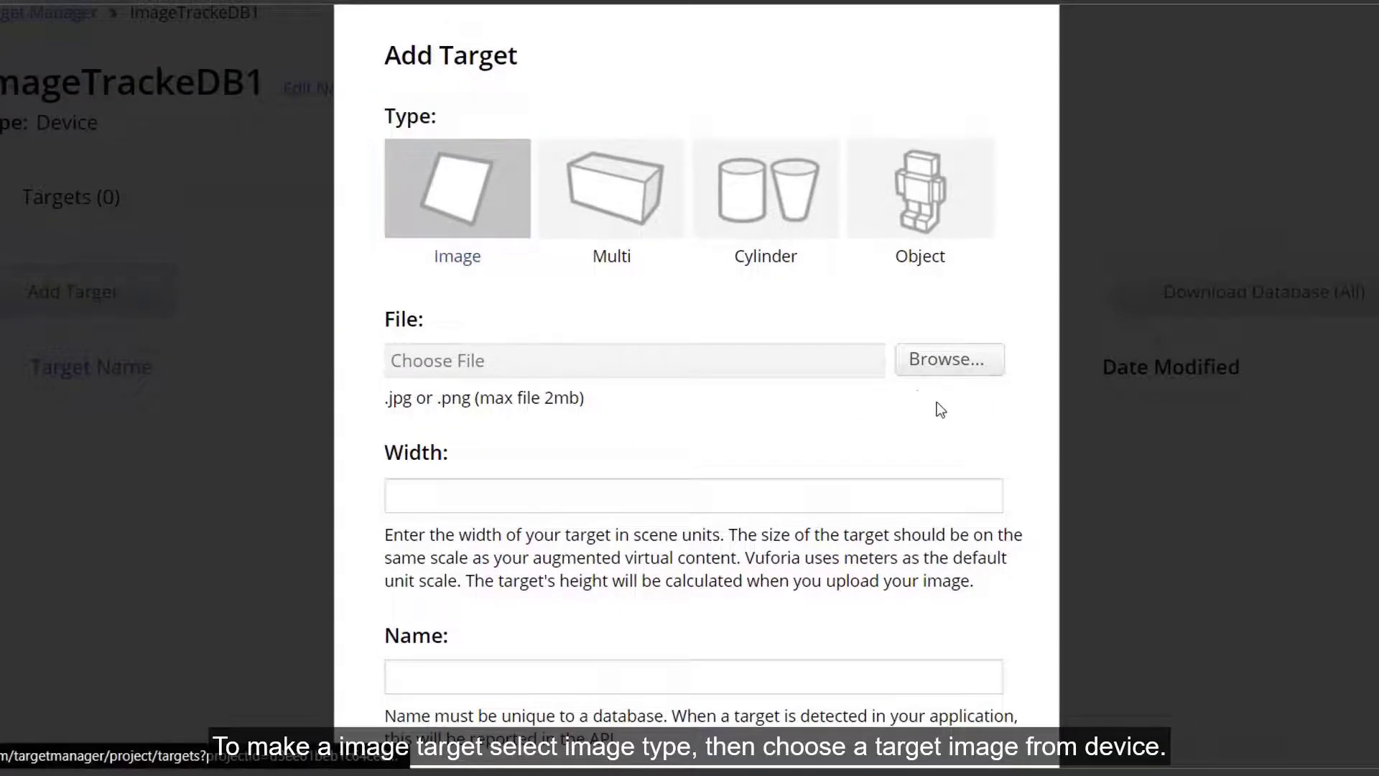
pyautogui.click(917, 366)
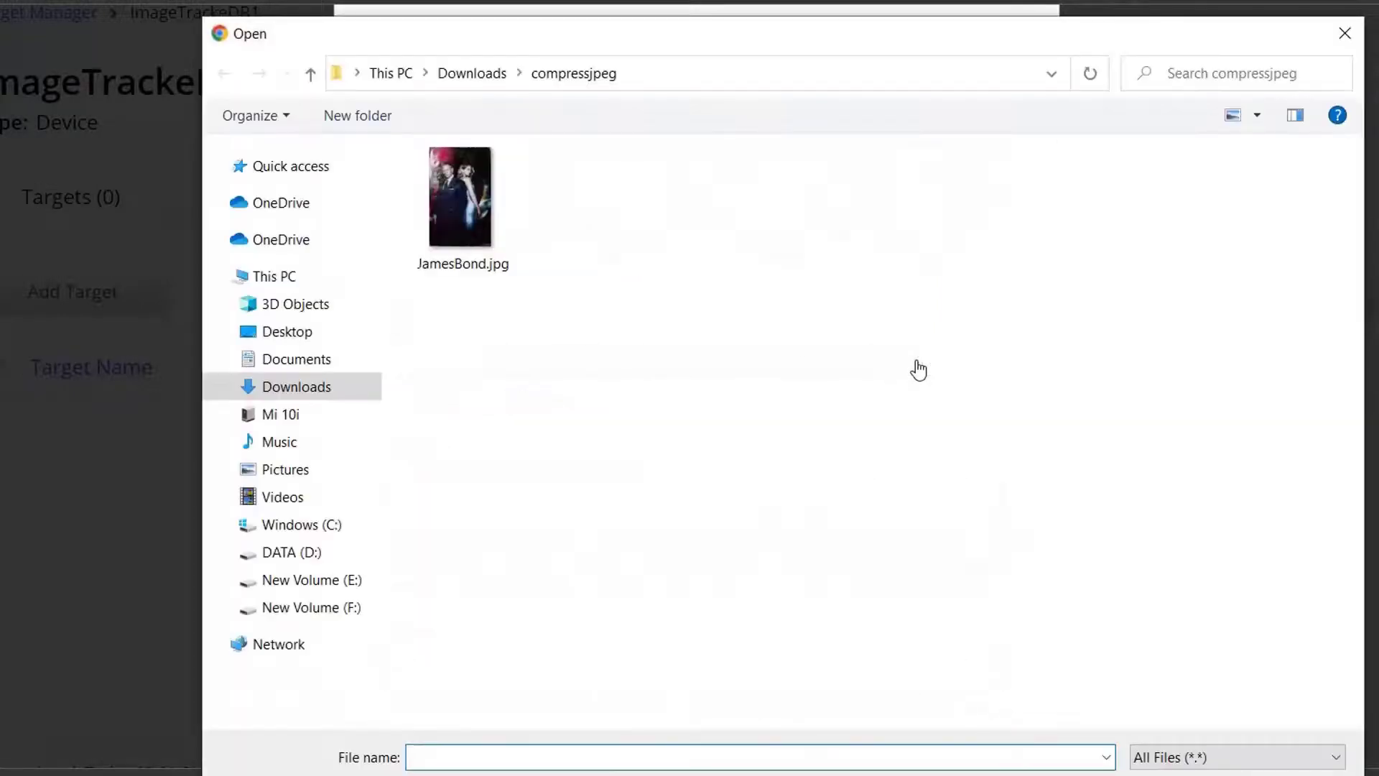
pyautogui.click(503, 235)
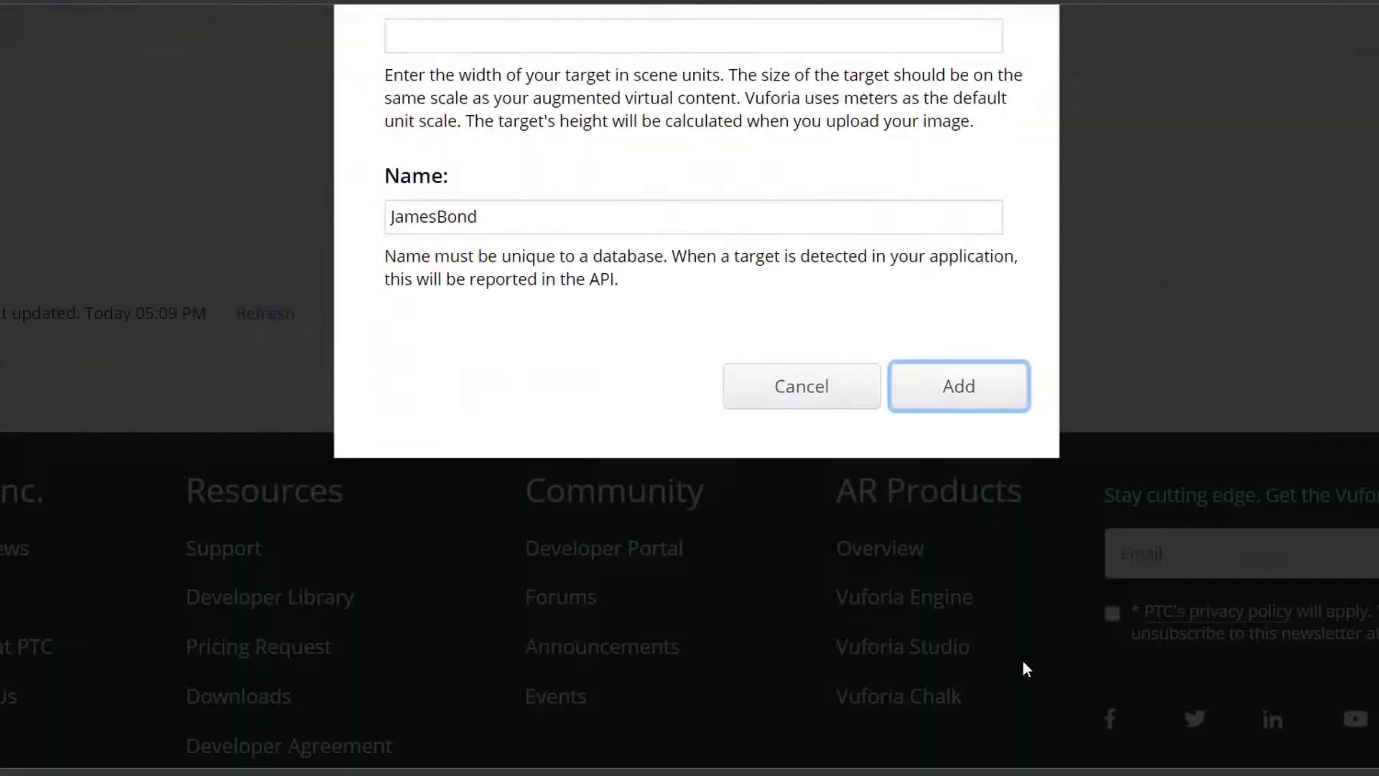
# Set the JamesBond target's width to 0.15 and add it to the database
pyautogui.scroll(3, 1023, 659)
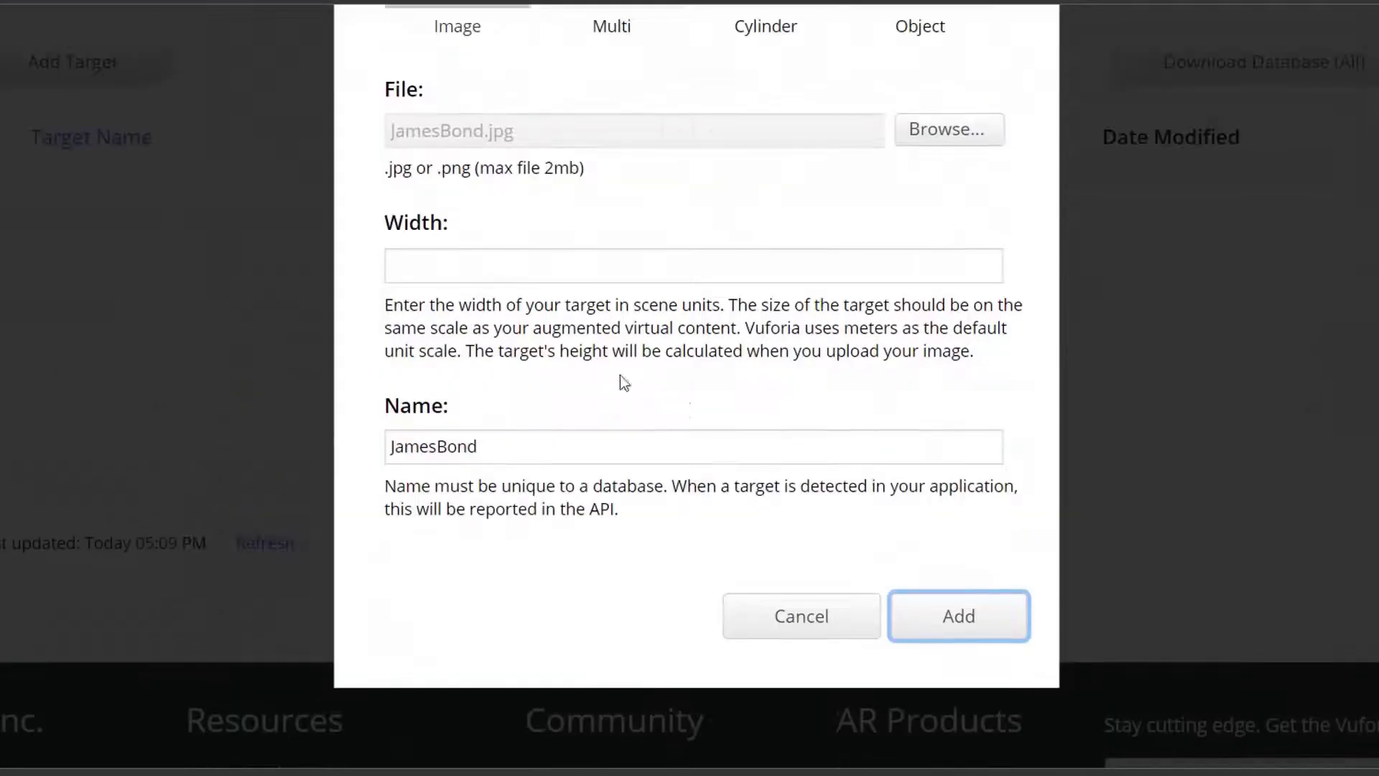
pyautogui.click(540, 264)
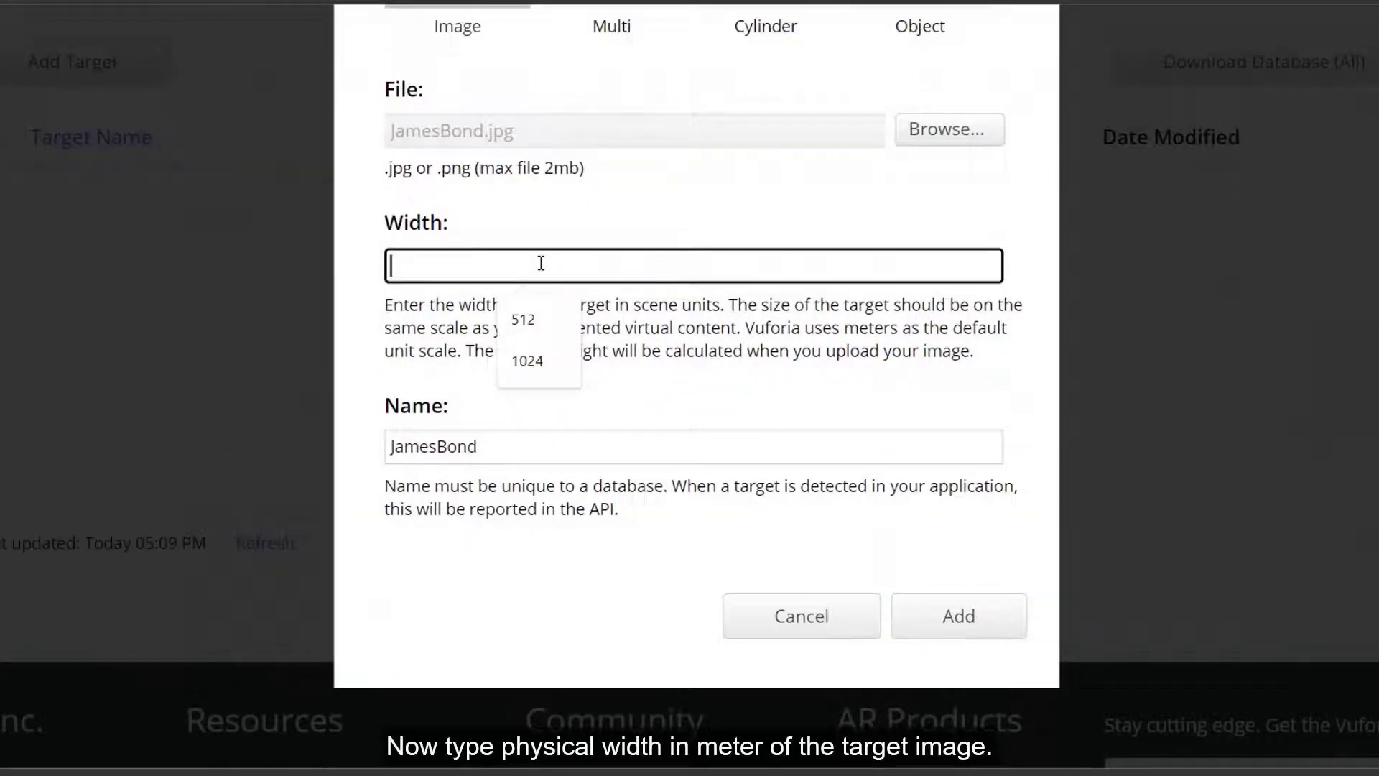
pyautogui.write('0.15')
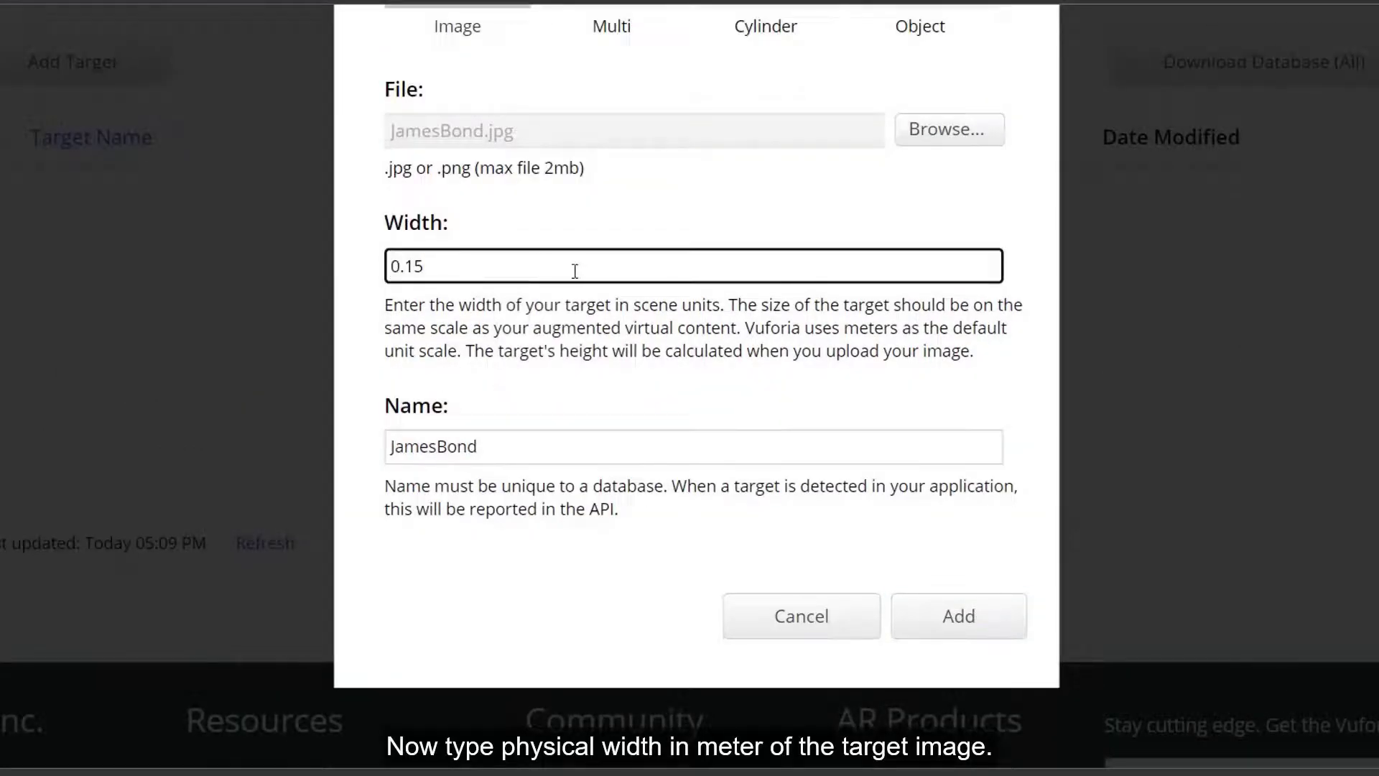
pyautogui.click(958, 615)
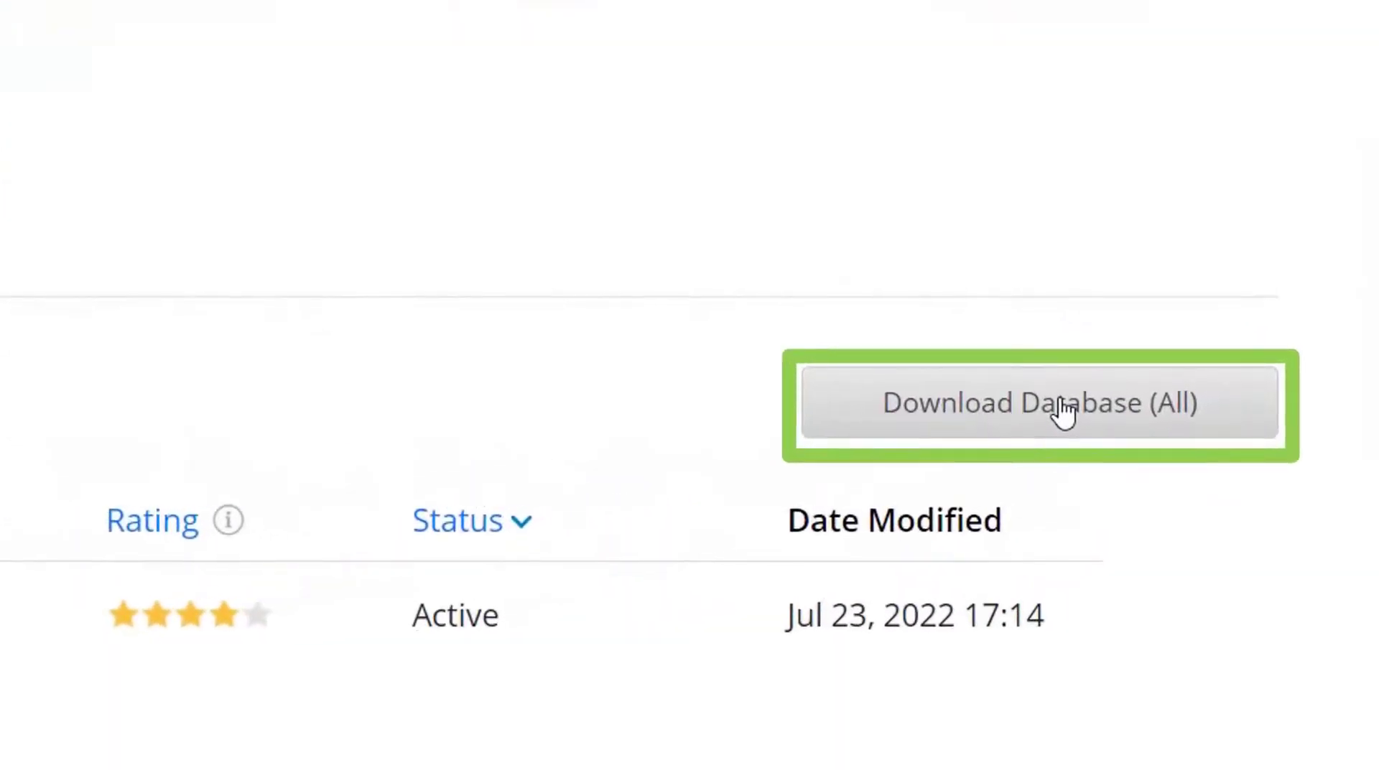
# Download the whole ImageTrackeDB1 database for the Unity Editor development platform
pyautogui.click(1066, 411)
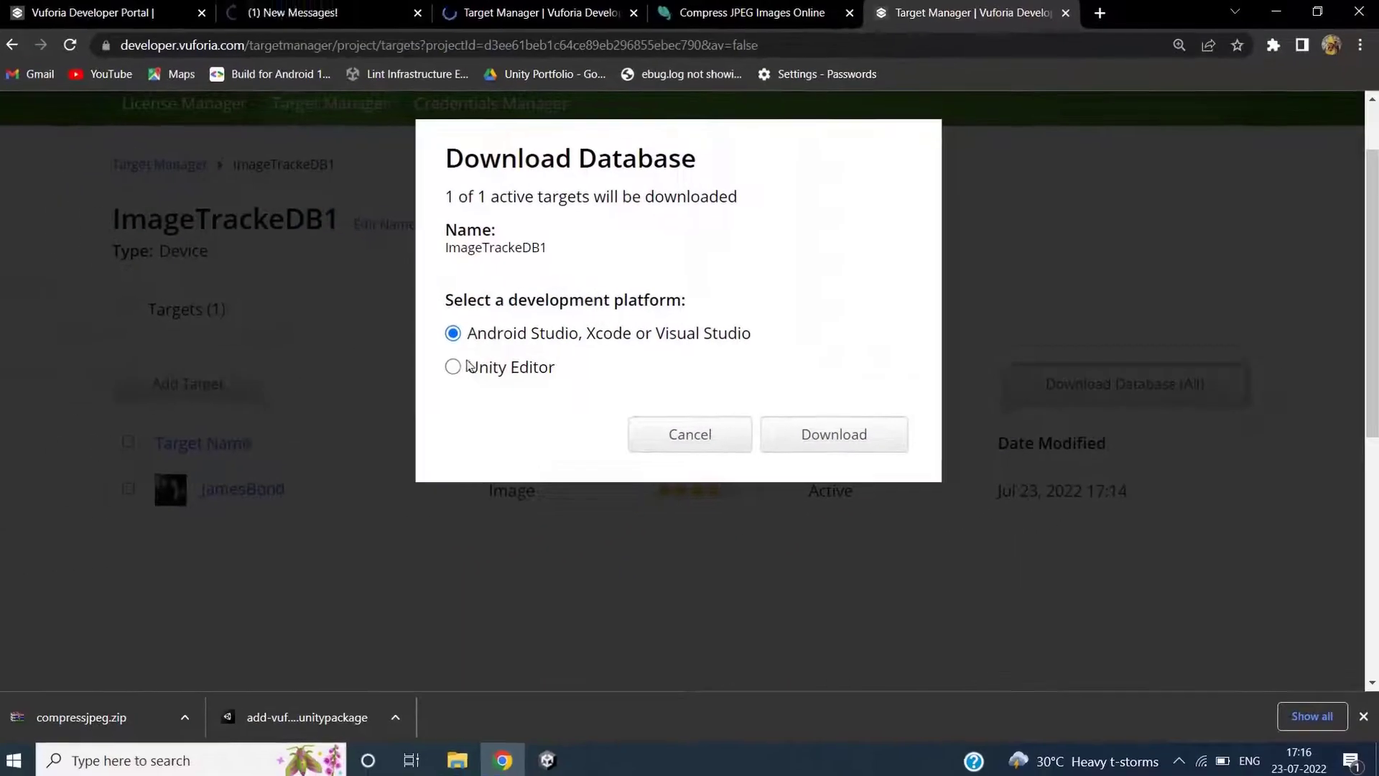
pyautogui.click(460, 366)
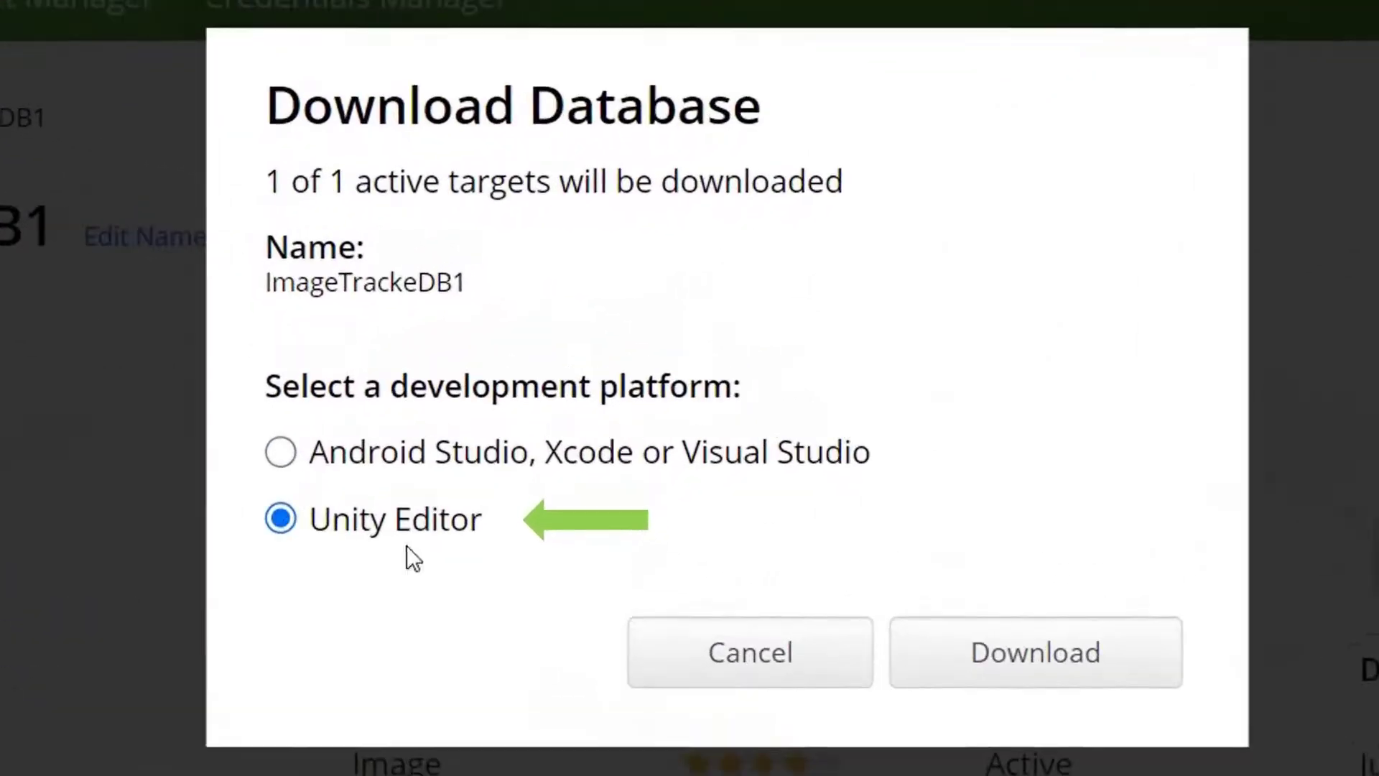
pyautogui.click(1027, 679)
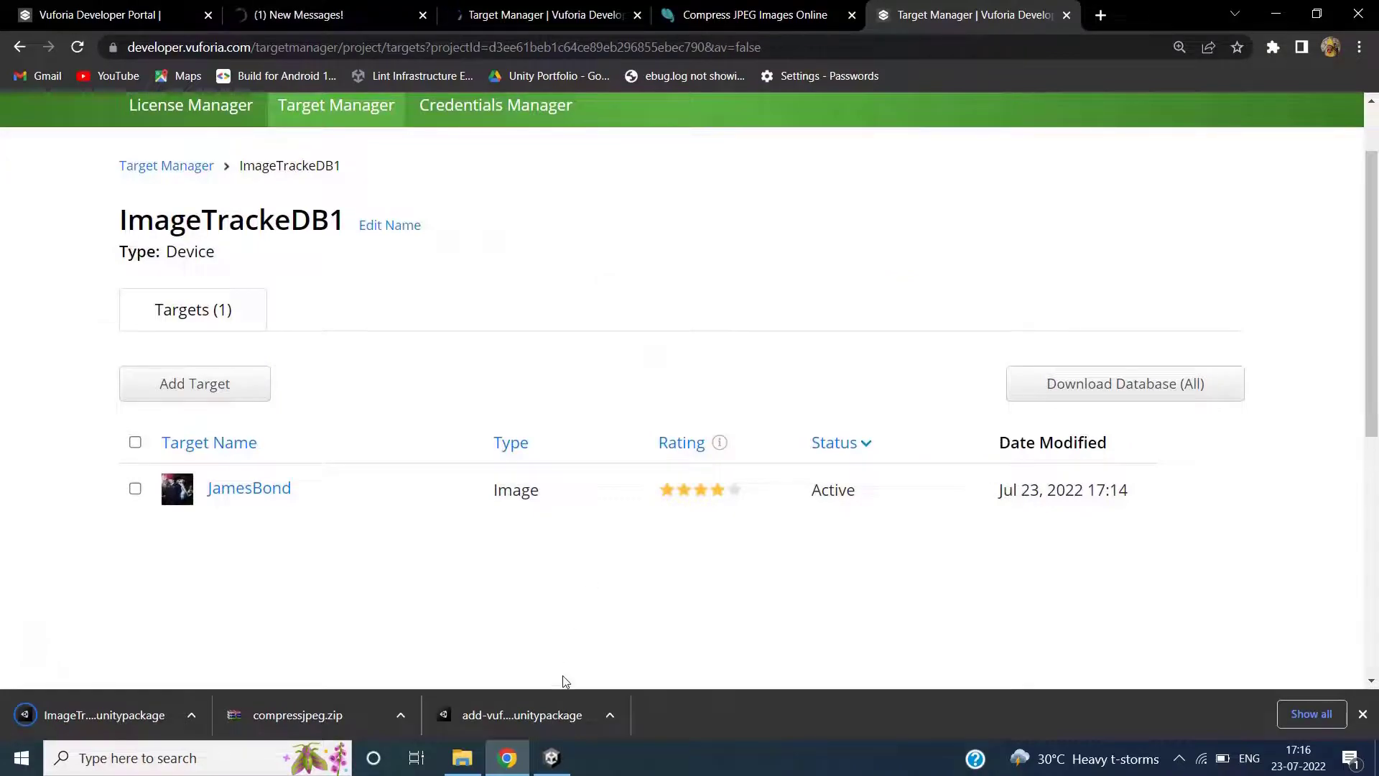
# Bring the downloaded ImageTrackeDB1 package into the Assets folder of the Unity project and import all its items
pyautogui.click(552, 757)
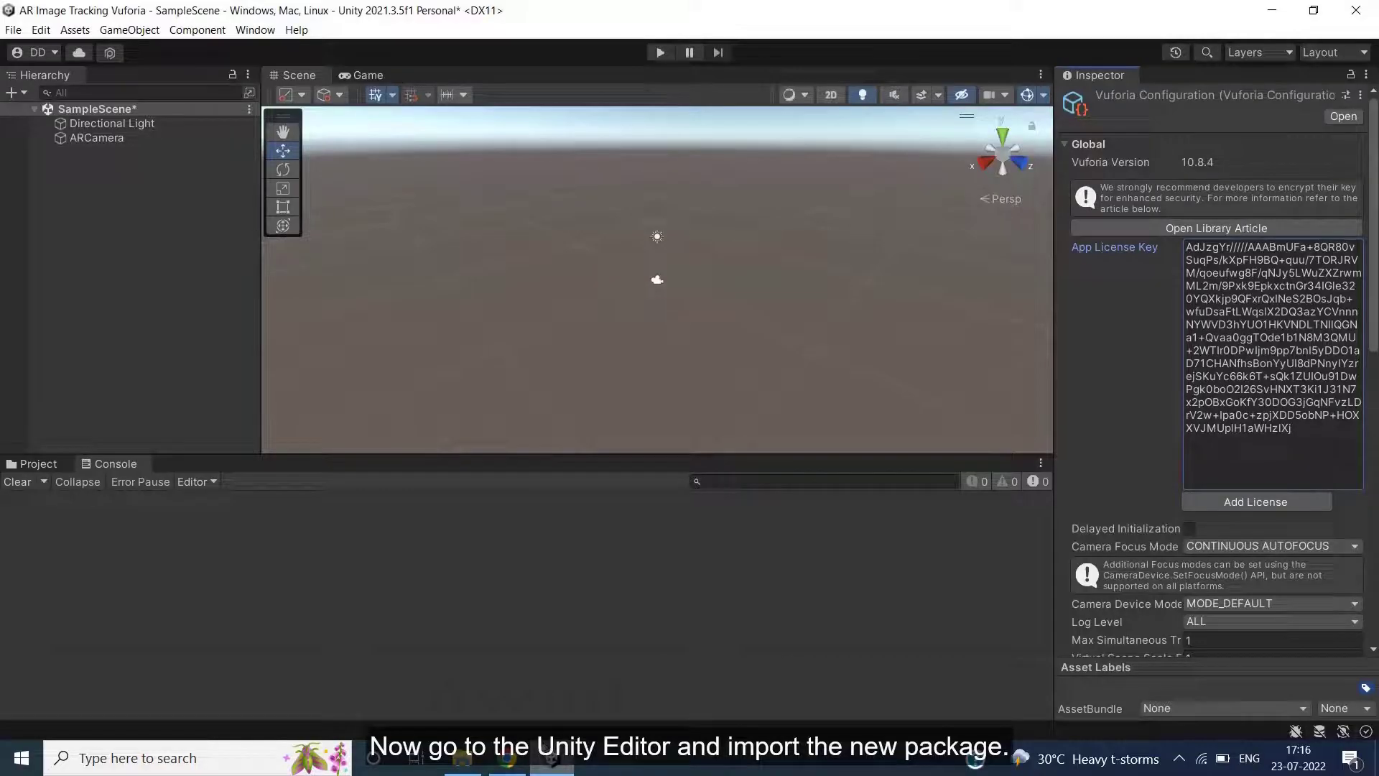
pyautogui.click(507, 757)
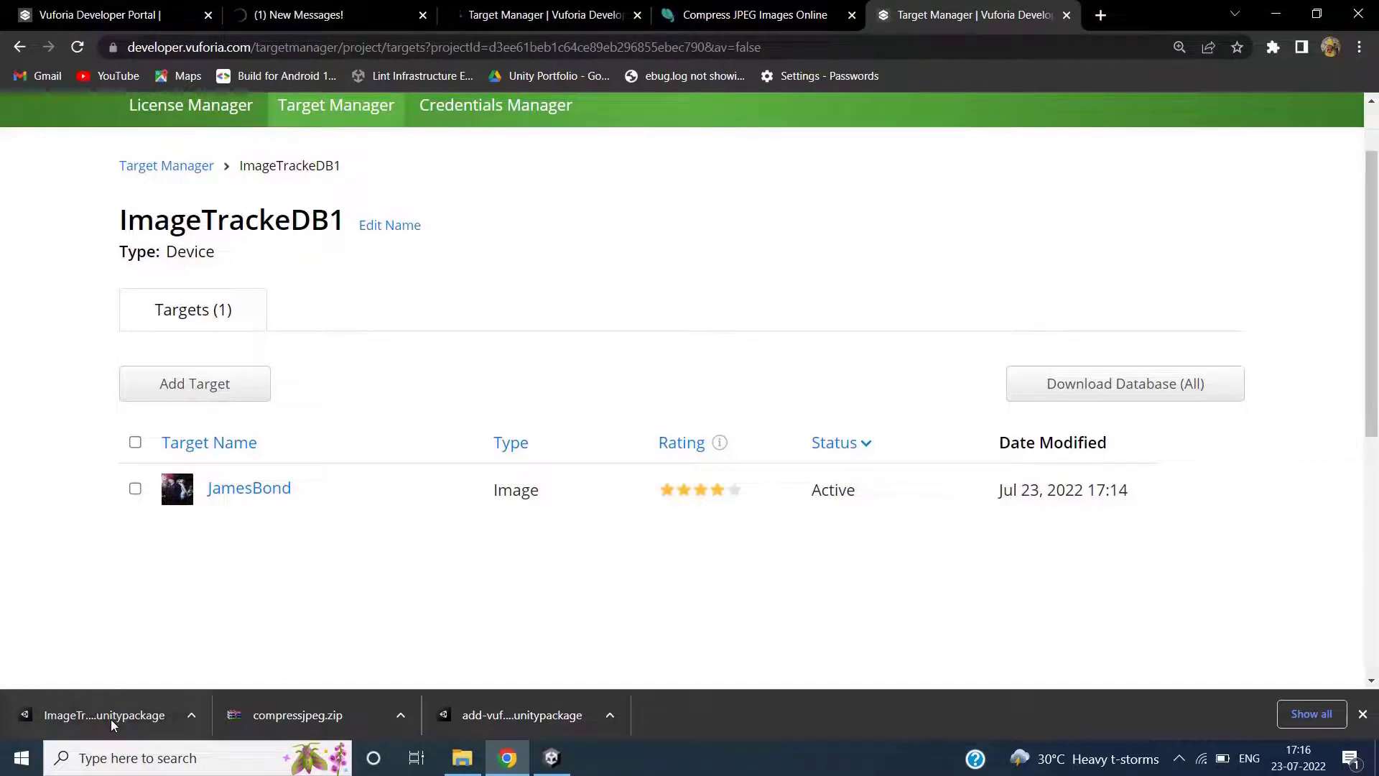
pyautogui.moveTo(112, 725); pyautogui.dragTo(66, 573)
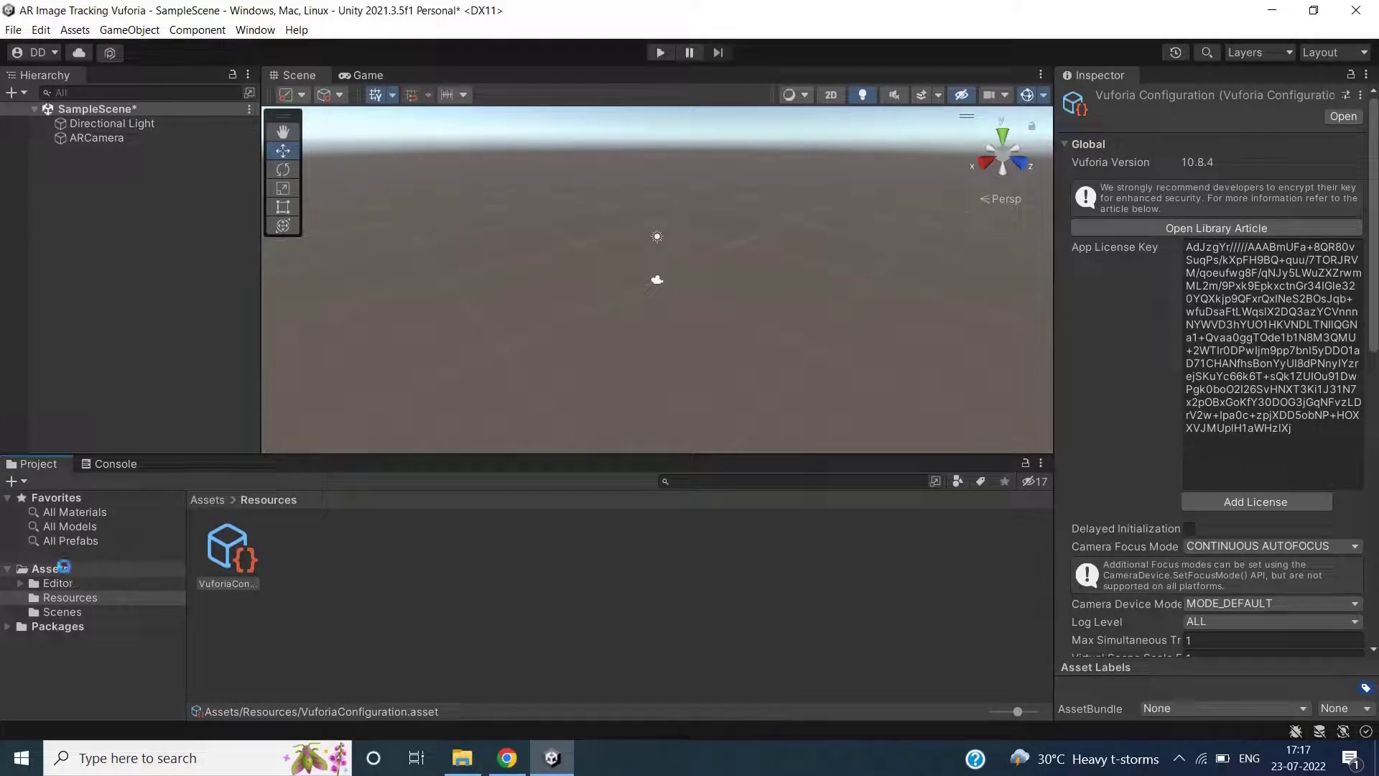
pyautogui.moveTo(64, 567); pyautogui.dragTo(63, 566)
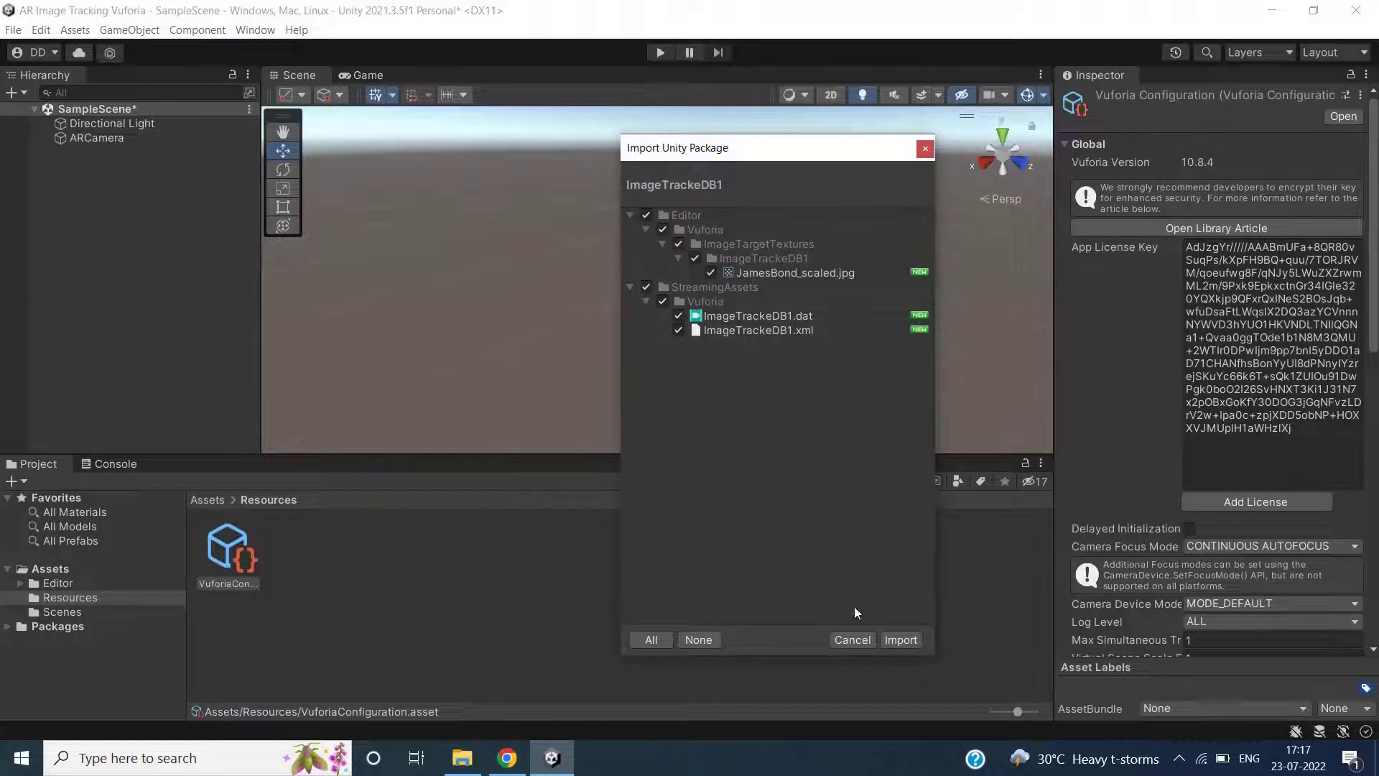
pyautogui.click(899, 637)
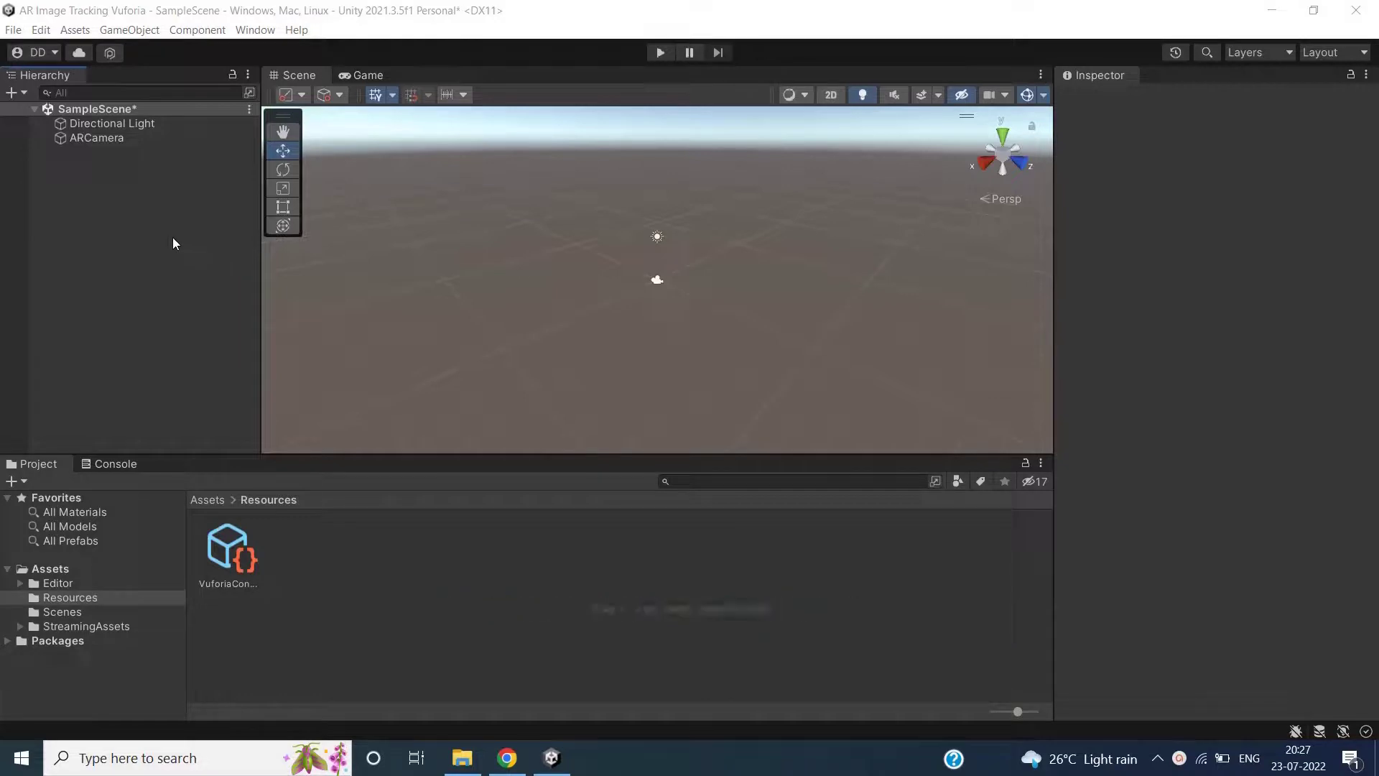
# Add a Vuforia Engine Image Target to SampleScene and select it
pyautogui.rightClick(153, 222)
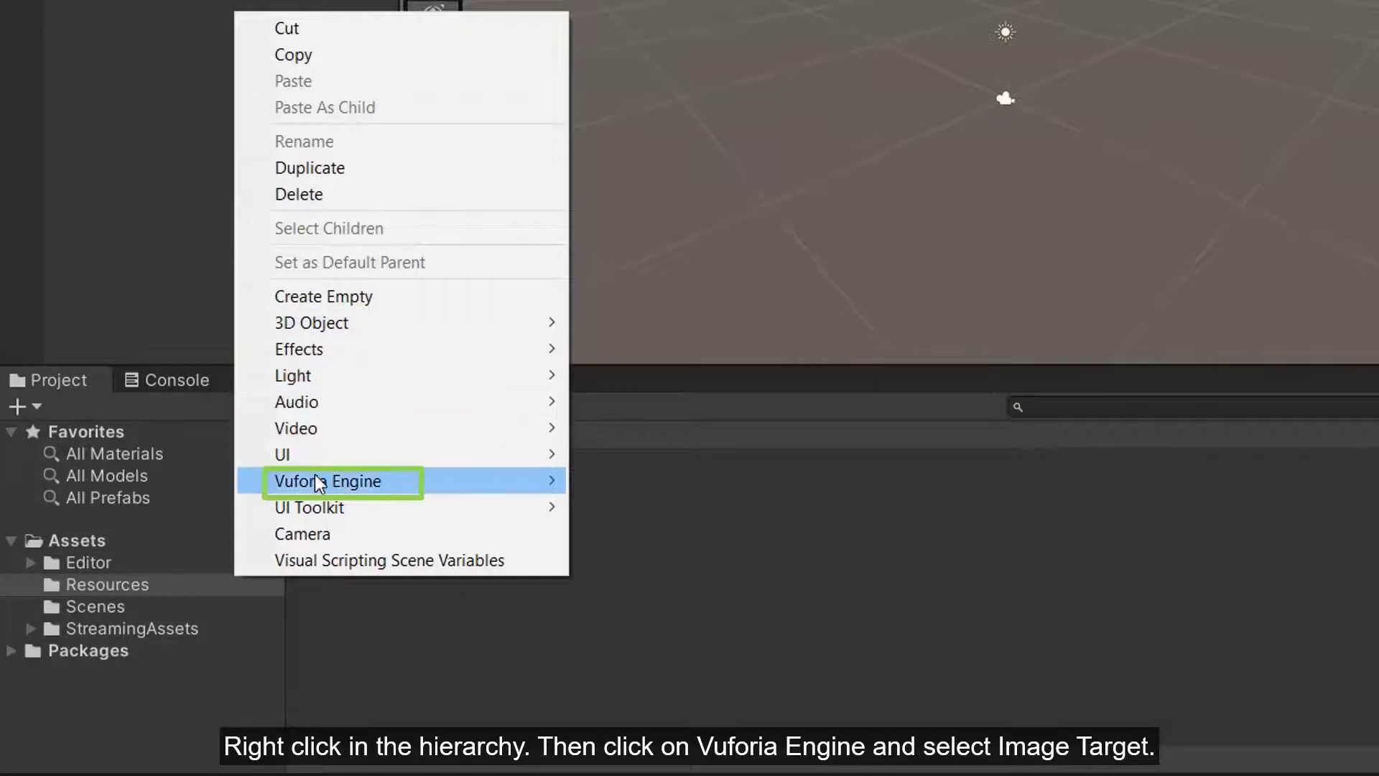
pyautogui.moveTo(316, 475)
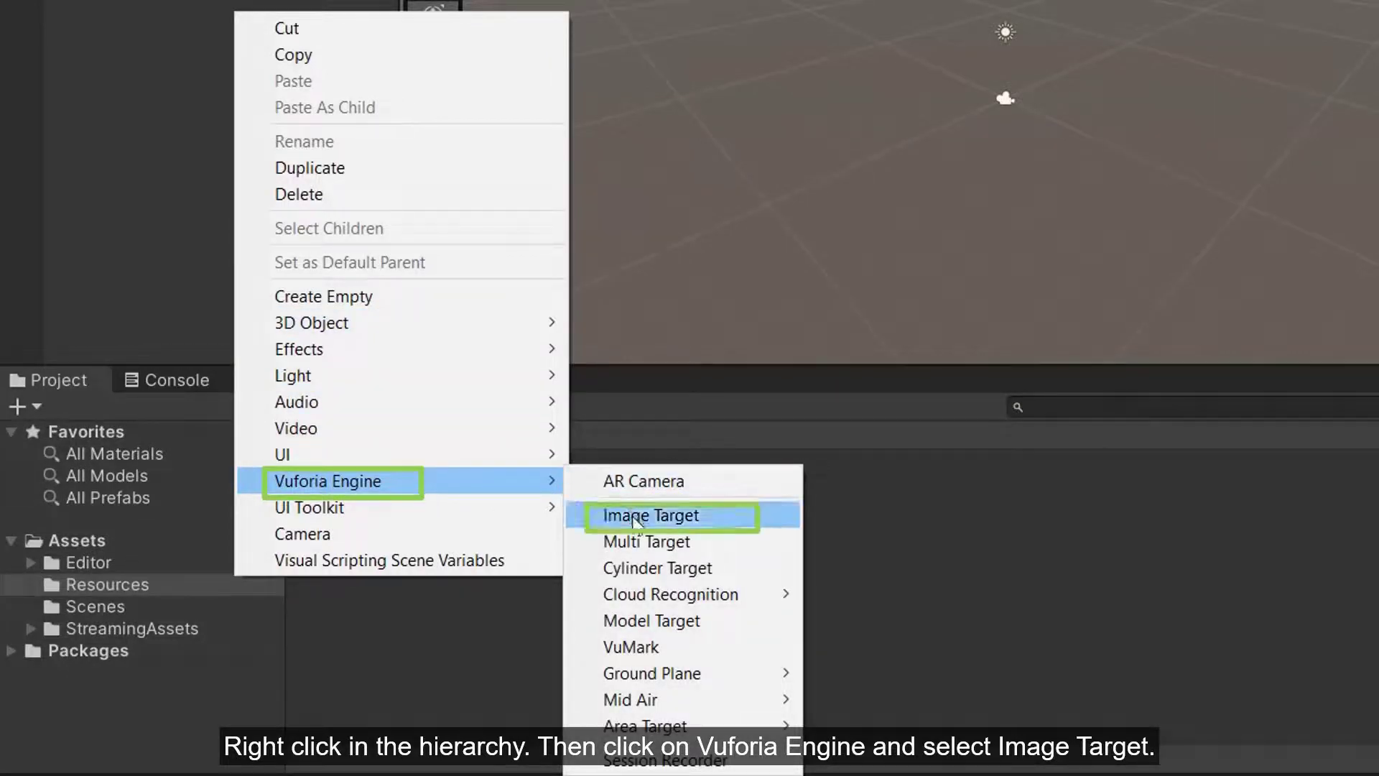
pyautogui.click(633, 517)
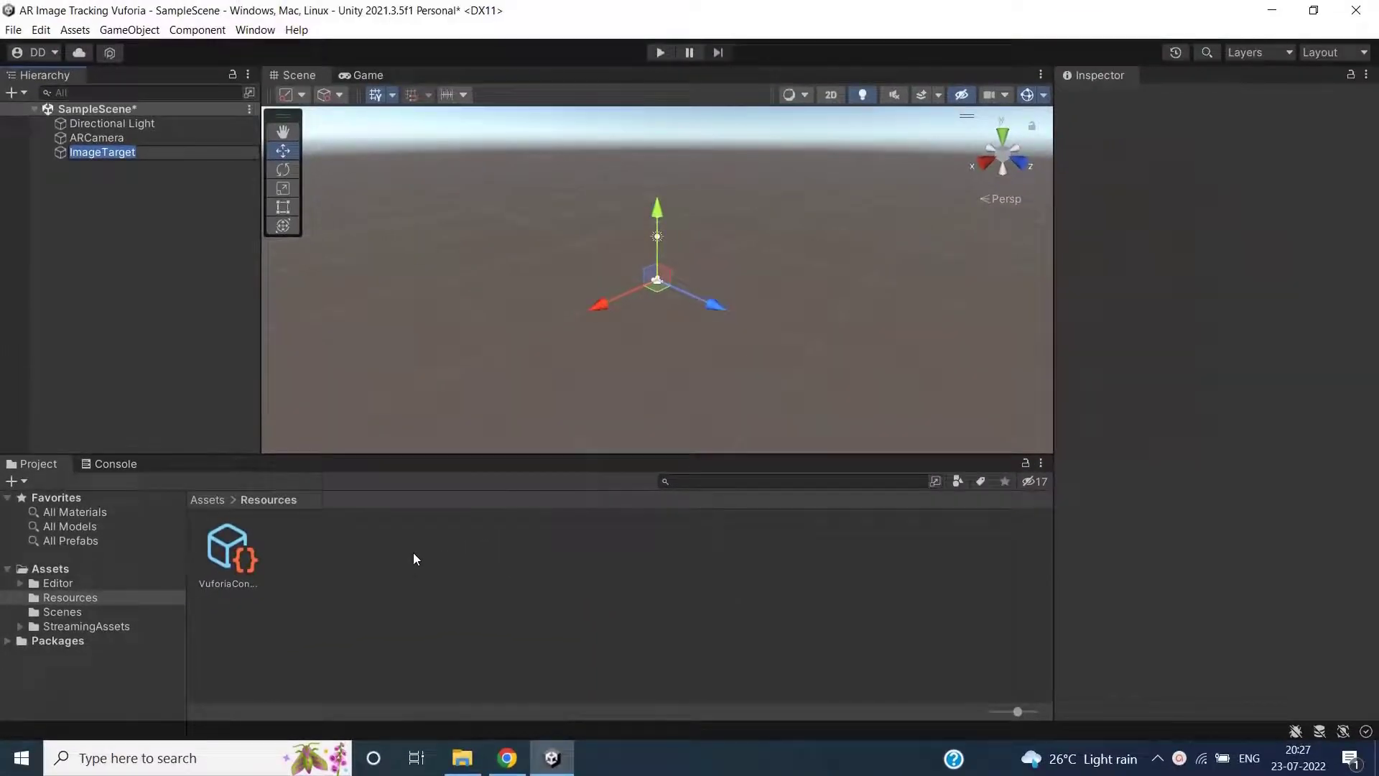
pyautogui.click(123, 177)
pyautogui.click(127, 159)
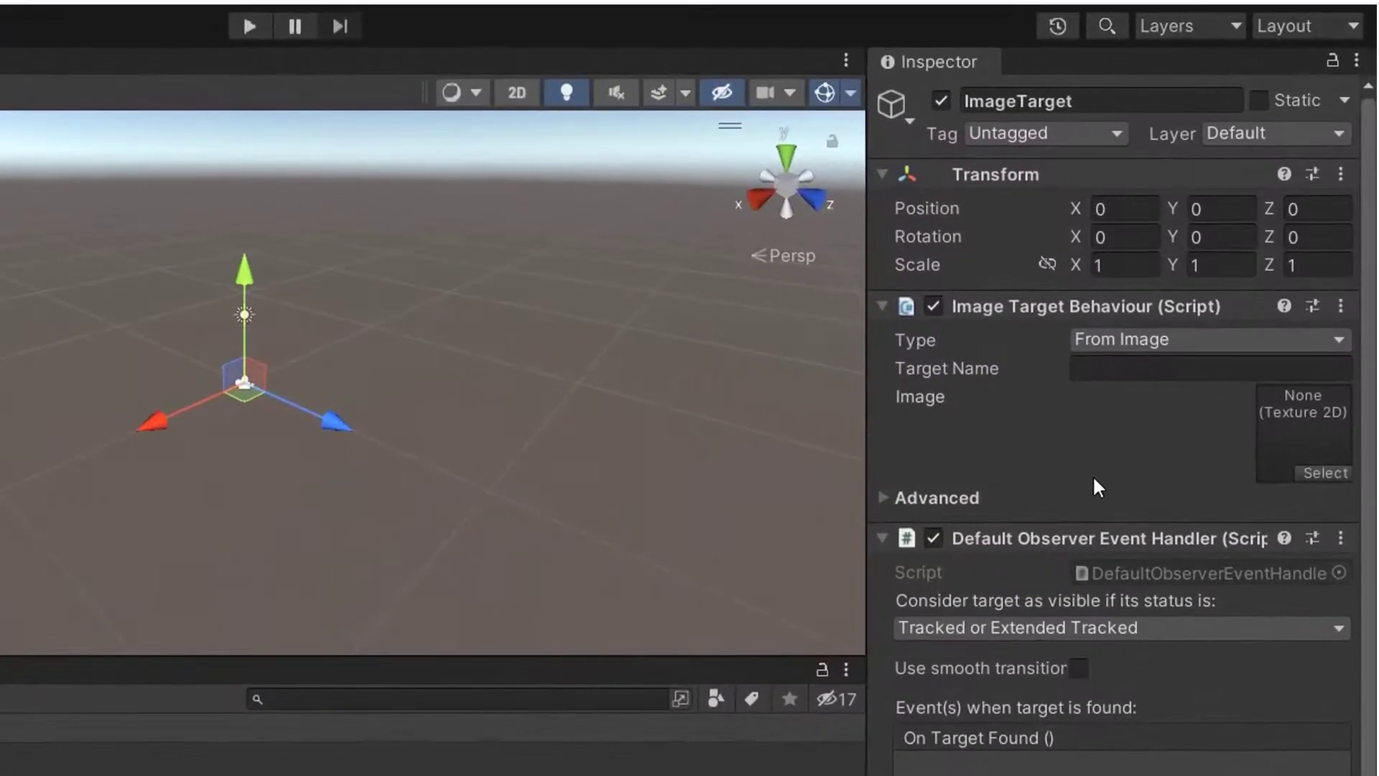
# Configure the Image Target Behaviour with type From Database, database ImageTrackeDB1 and image target JamesBond
pyautogui.click(1097, 335)
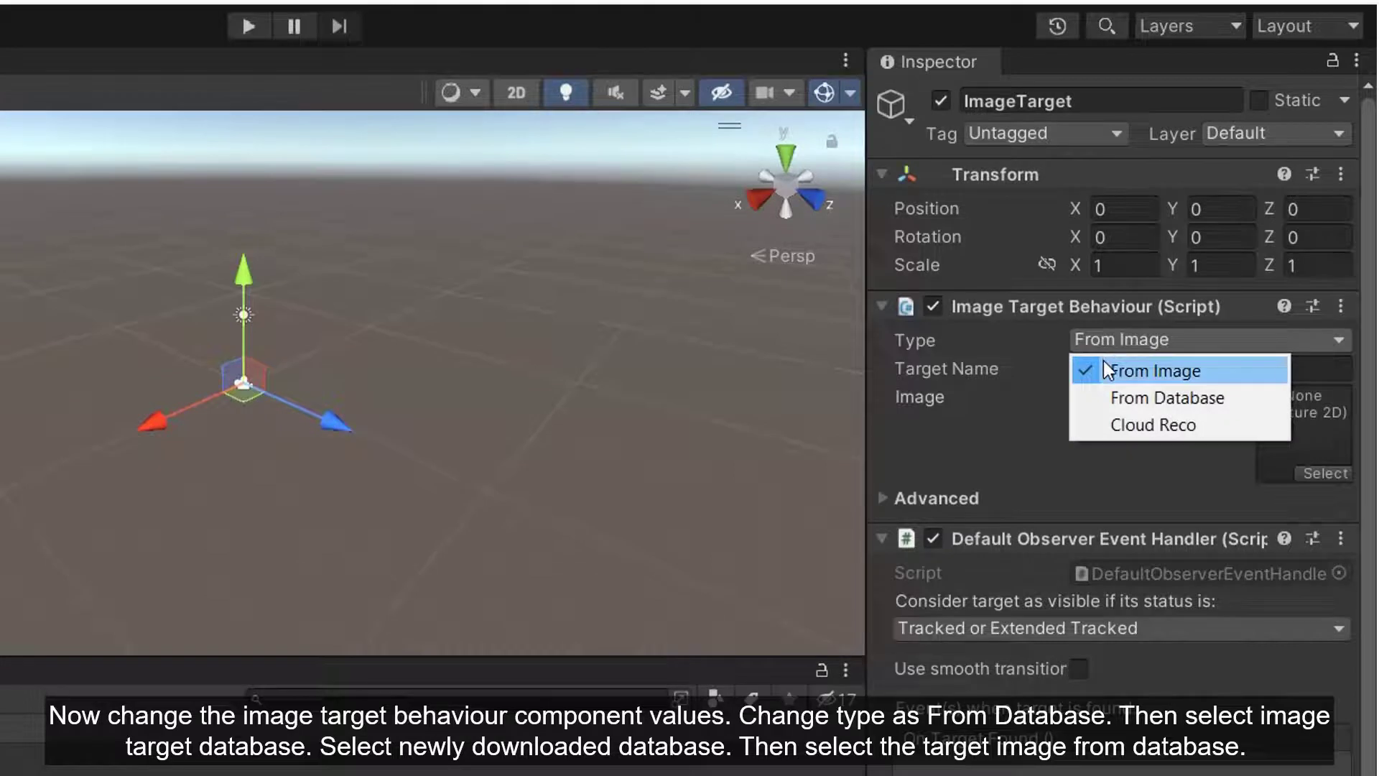
pyautogui.click(1105, 393)
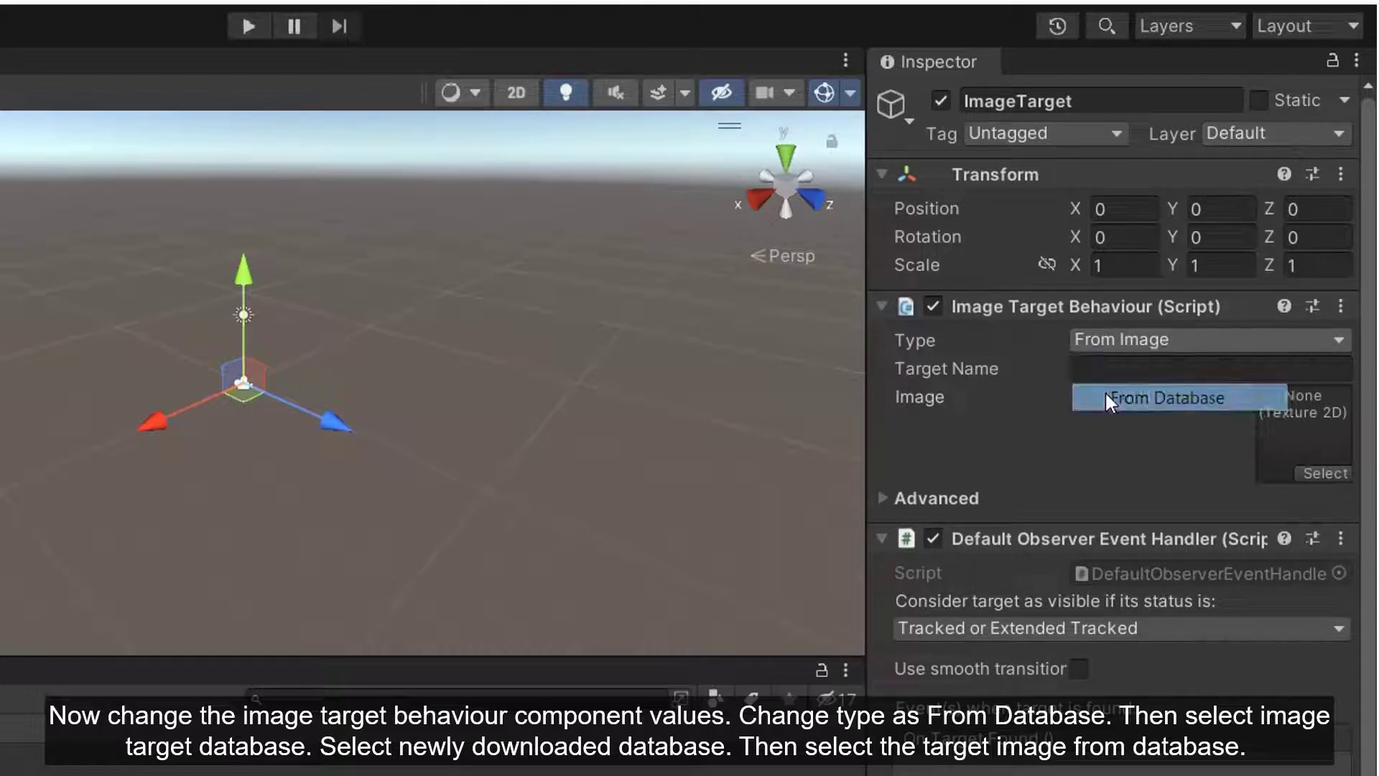
pyautogui.click(1103, 366)
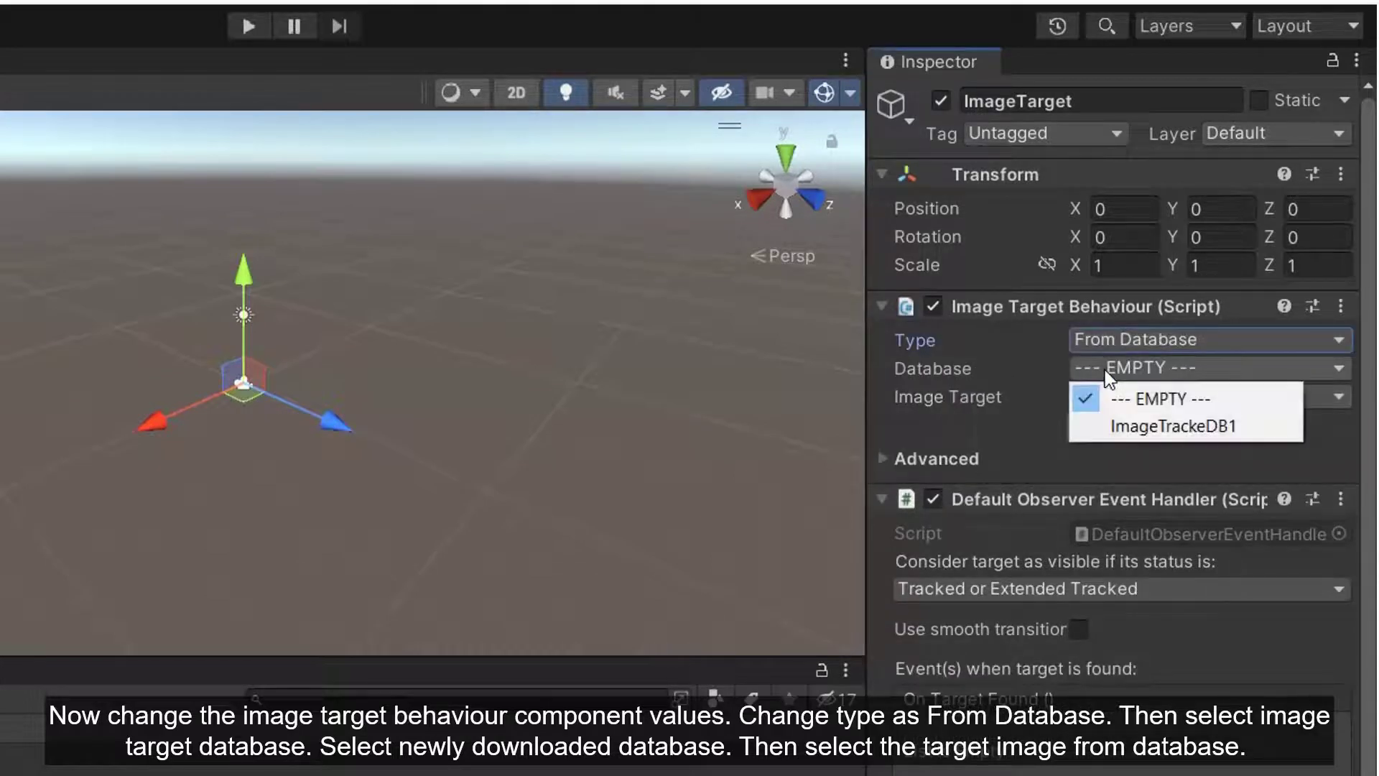
pyautogui.click(1119, 422)
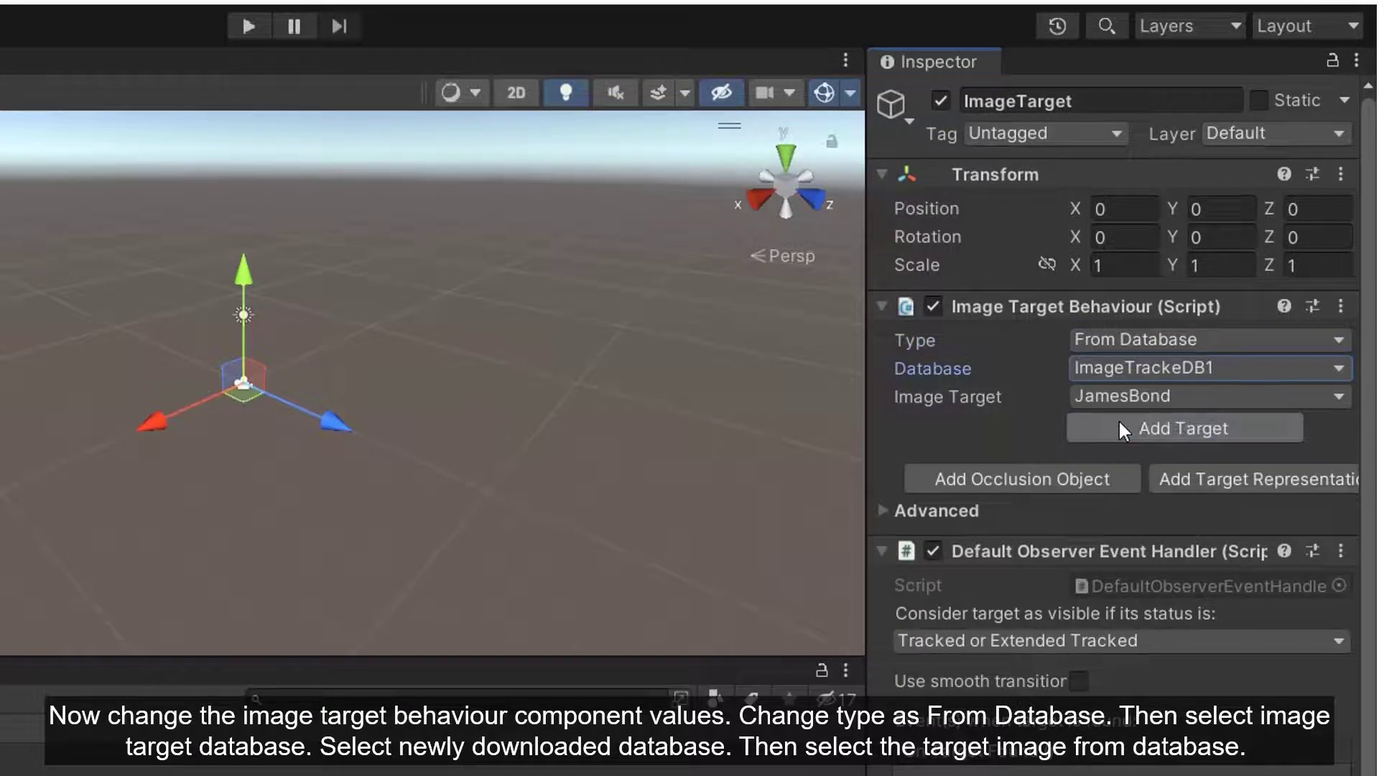
pyautogui.click(1093, 395)
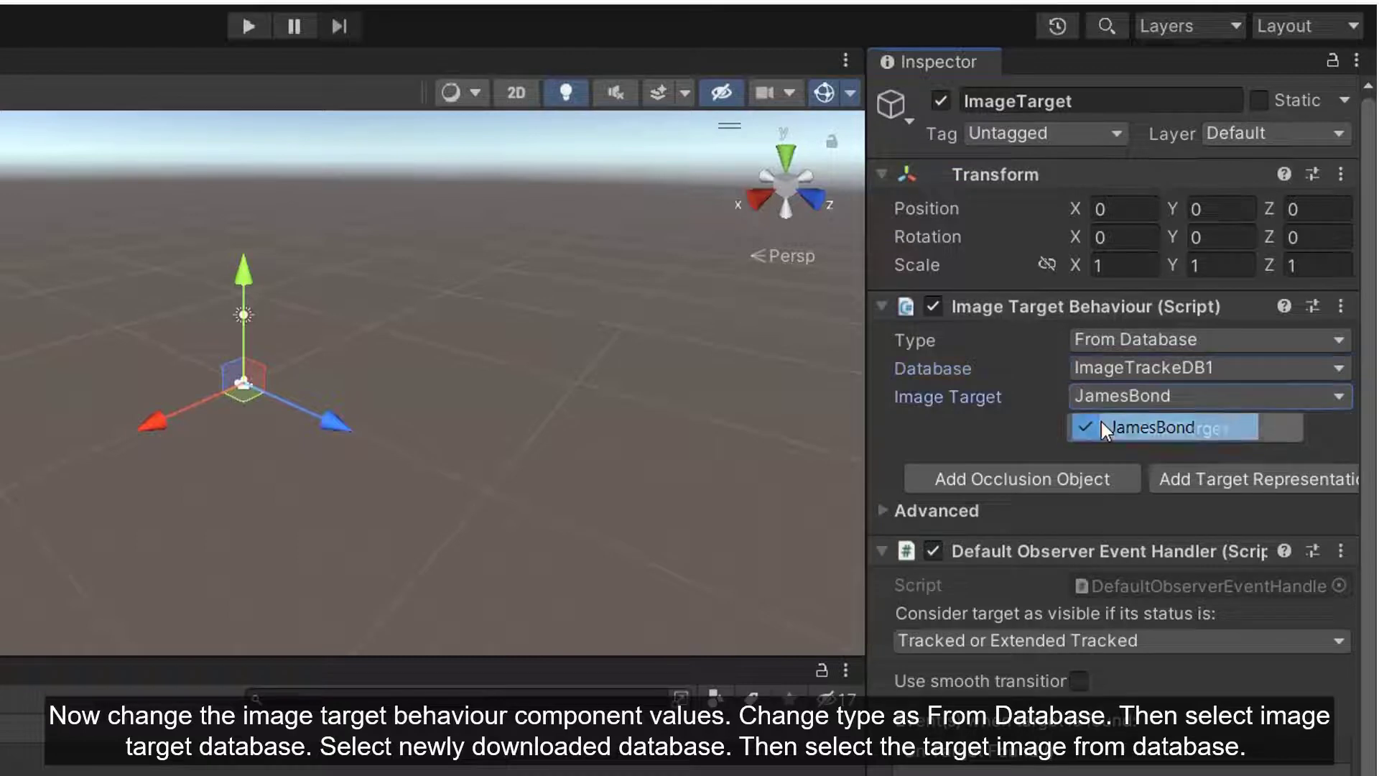
pyautogui.click(1101, 420)
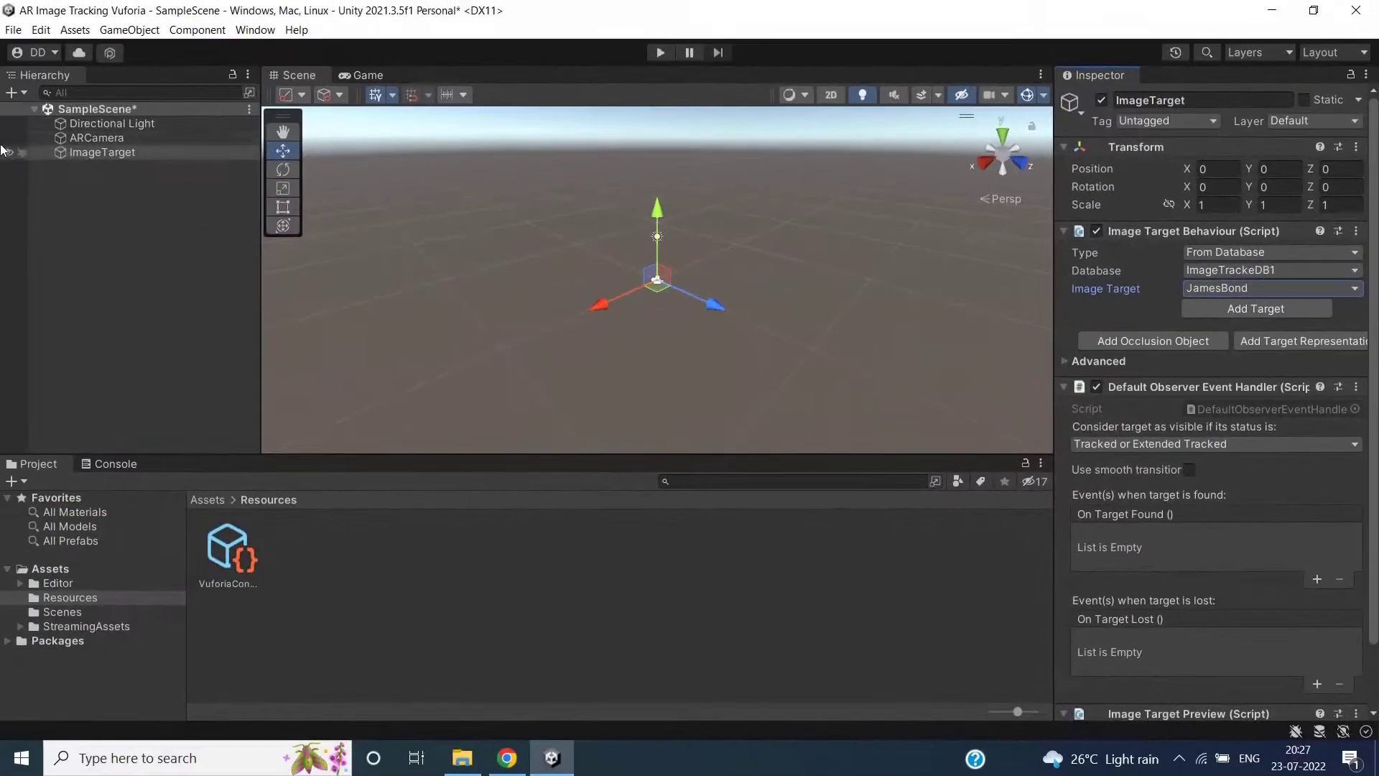
# Create a 3D Cube as a child of the ImageTarget object
pyautogui.click(106, 155)
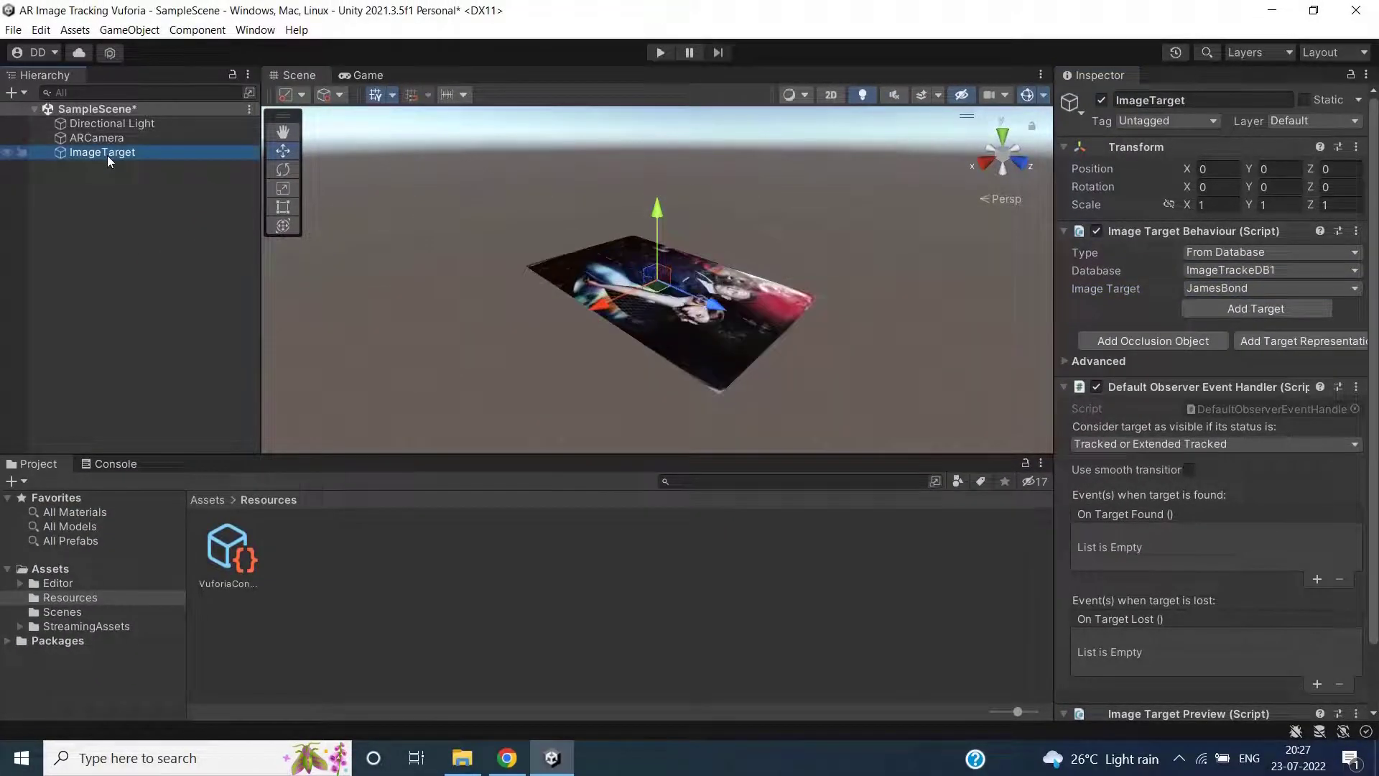
pyautogui.keyDown('alt'); pyautogui.moveTo(411, 317); pyautogui.dragTo(770, 372); pyautogui.keyUp('alt')
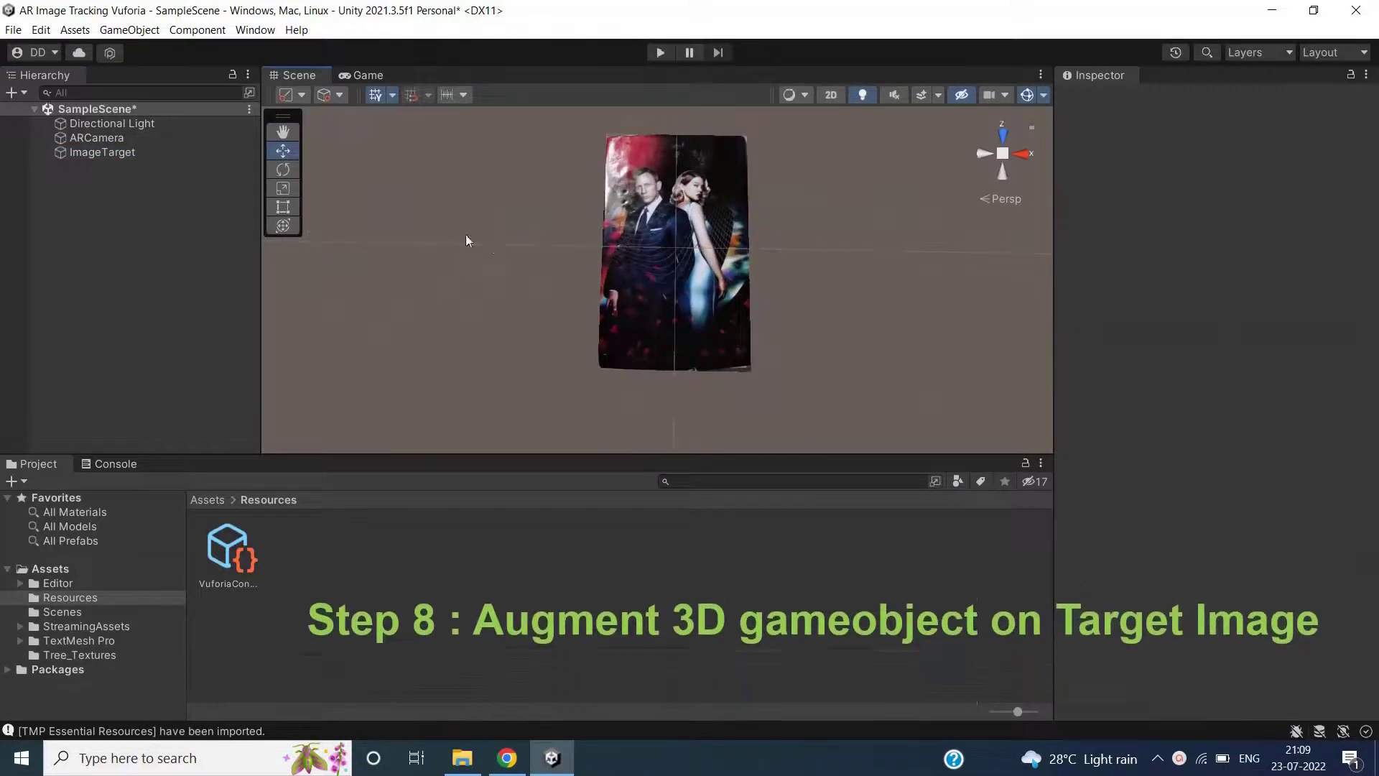
pyautogui.click(170, 157)
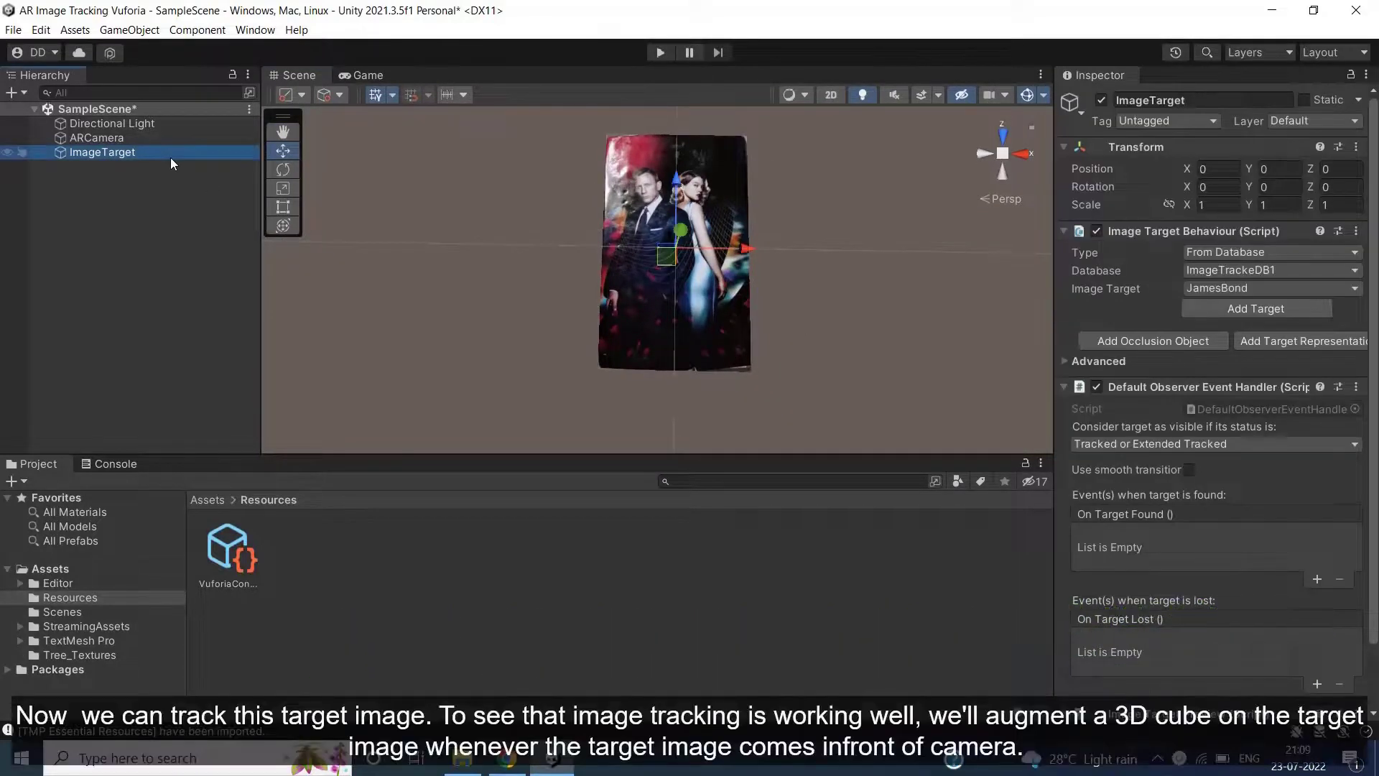
pyautogui.rightClick(171, 158)
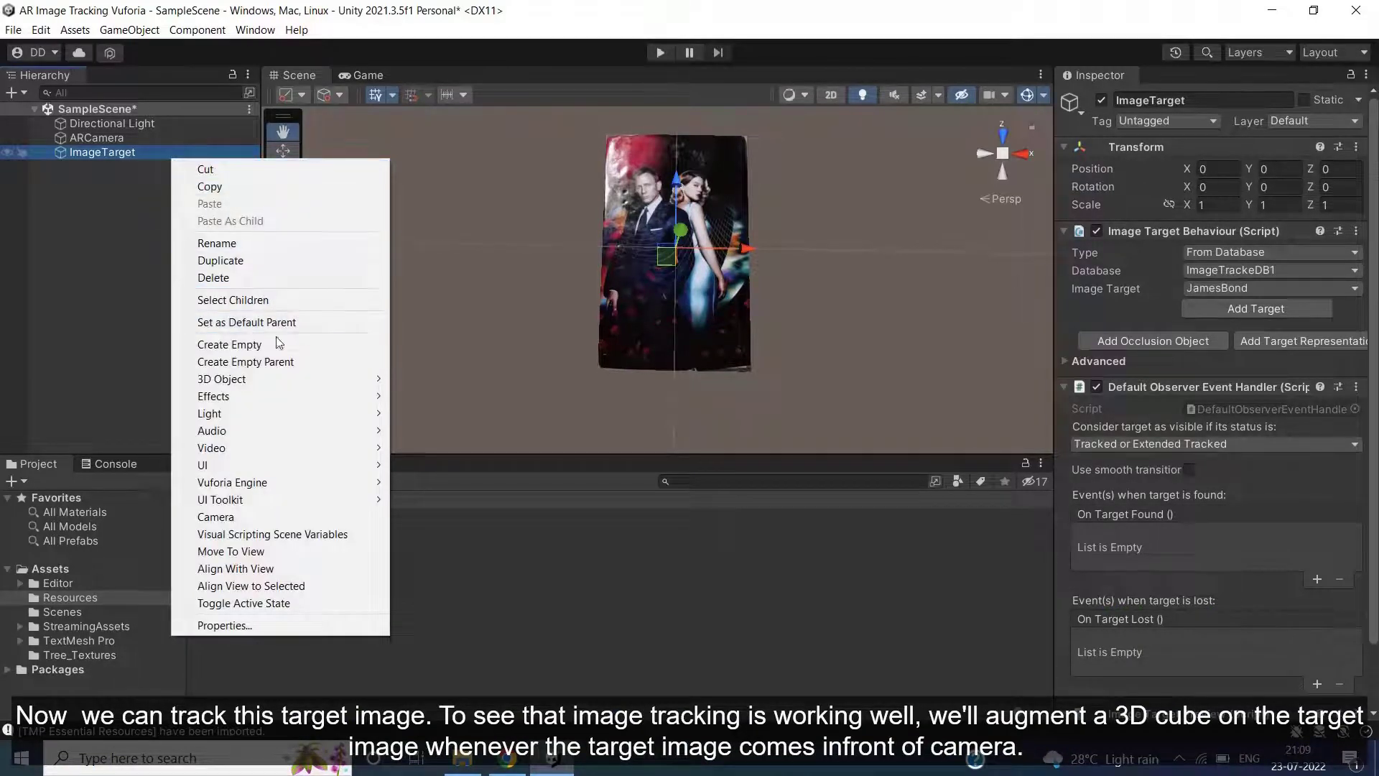
pyautogui.moveTo(289, 388)
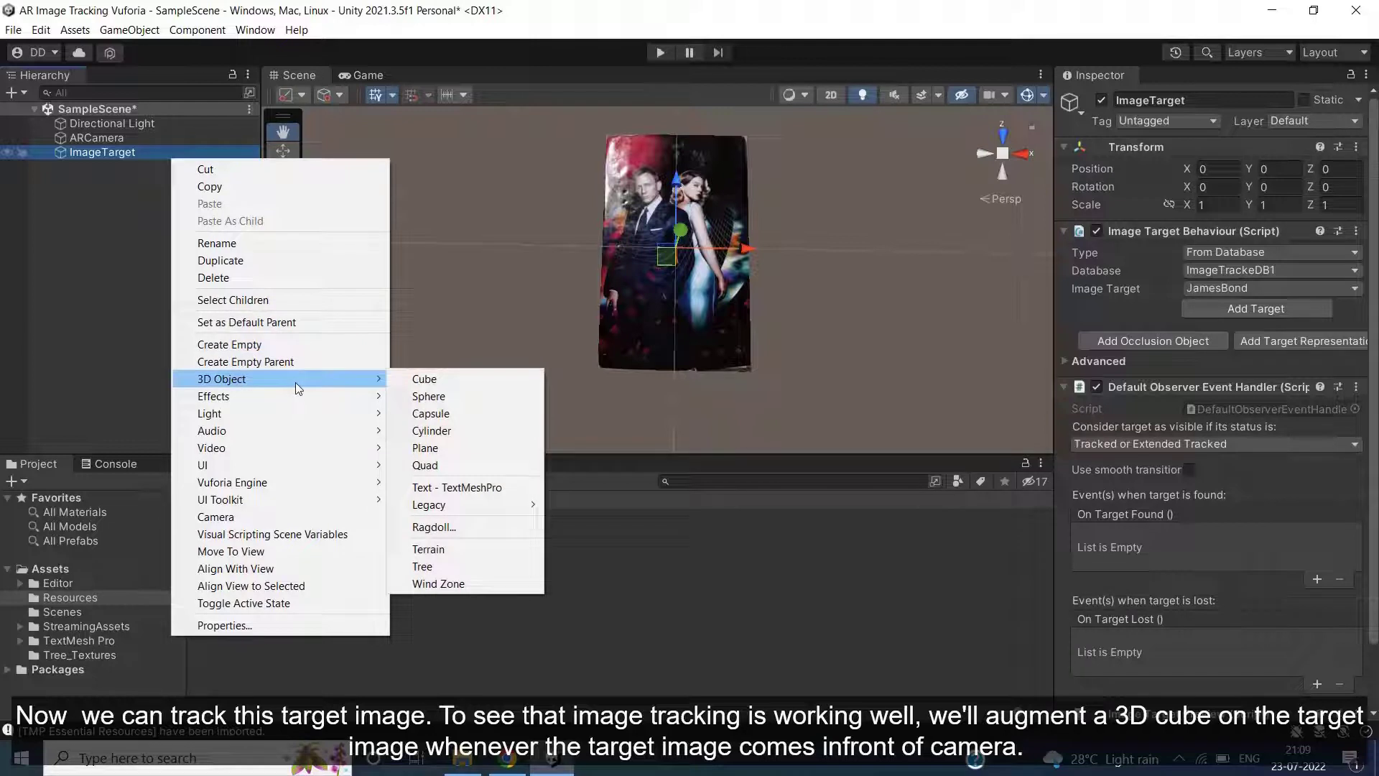
pyautogui.click(438, 388)
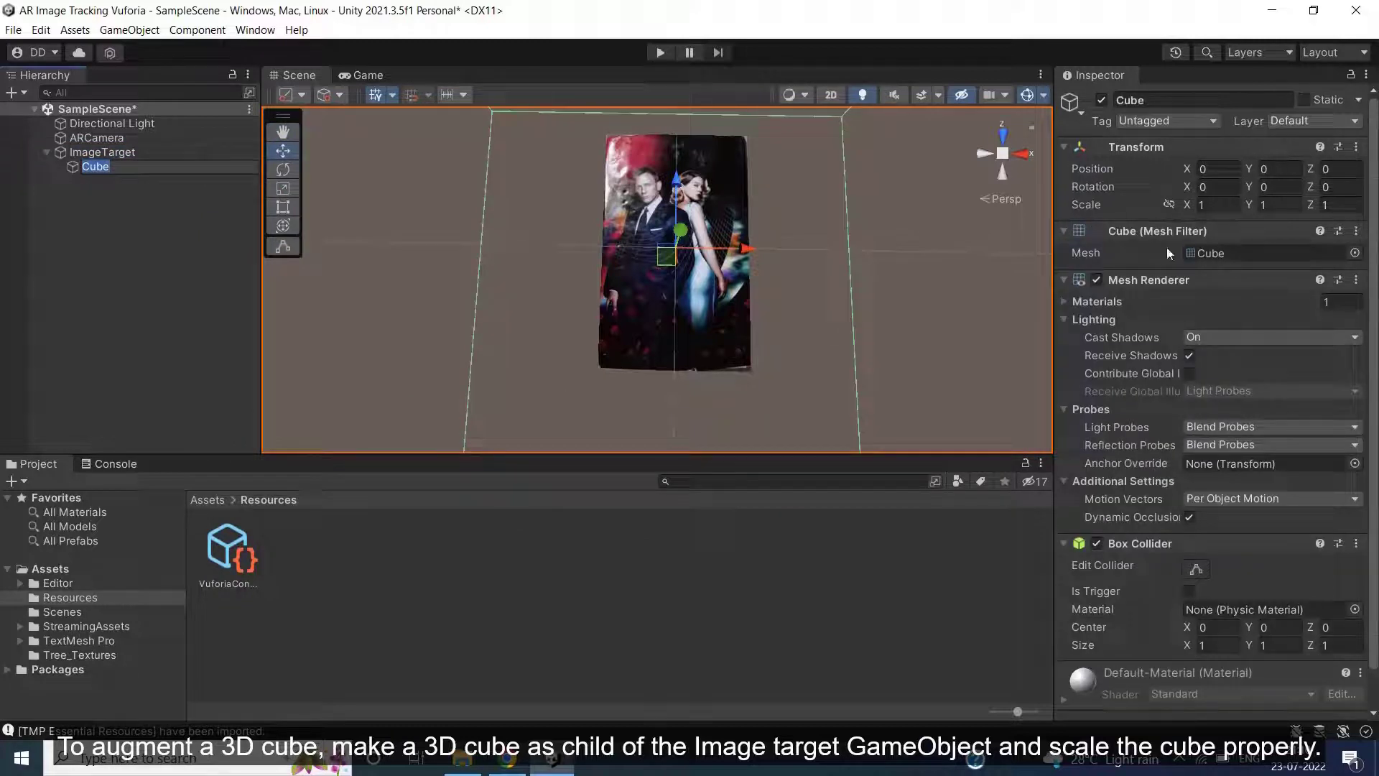
# Scale the Cube to 0.1 on the X, Y and Z axes
pyautogui.click(1216, 206)
pyautogui.write('0')
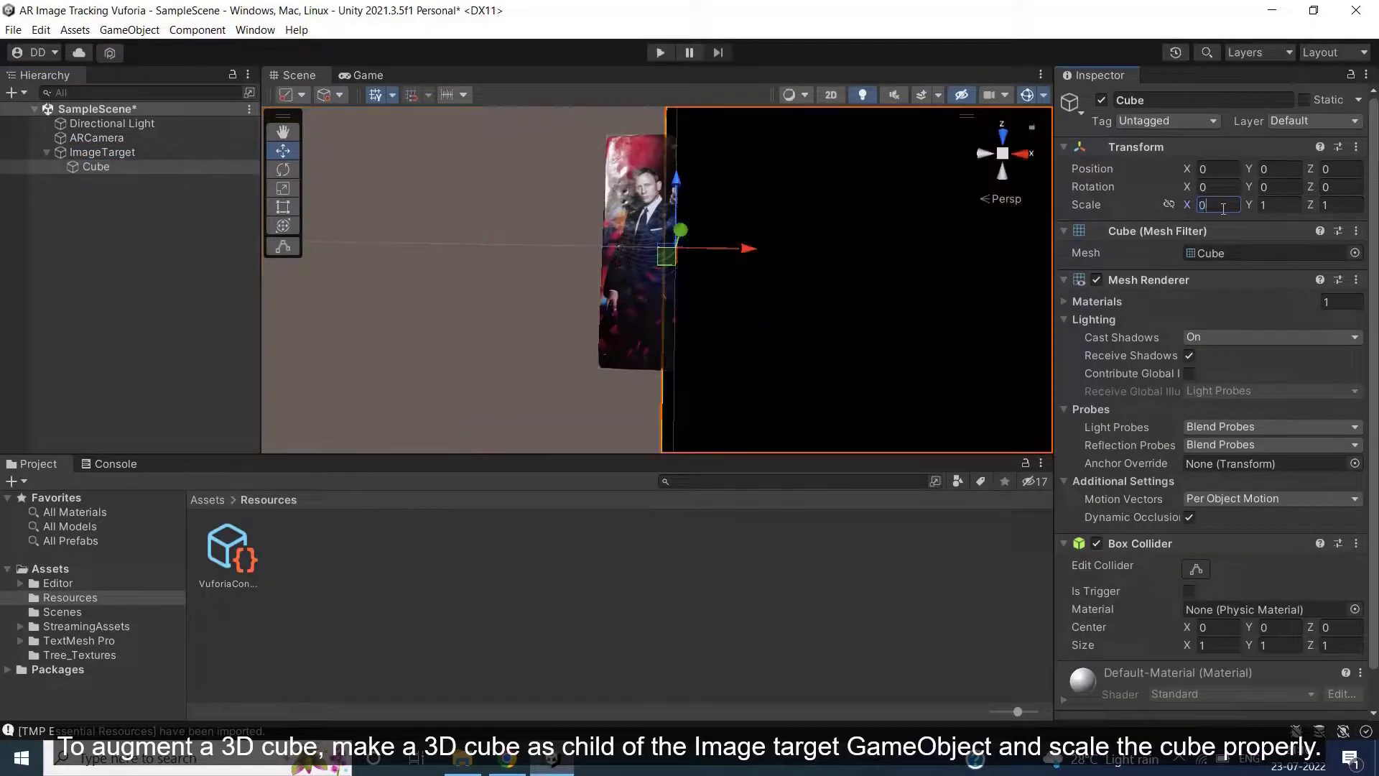
pyautogui.write('.1')
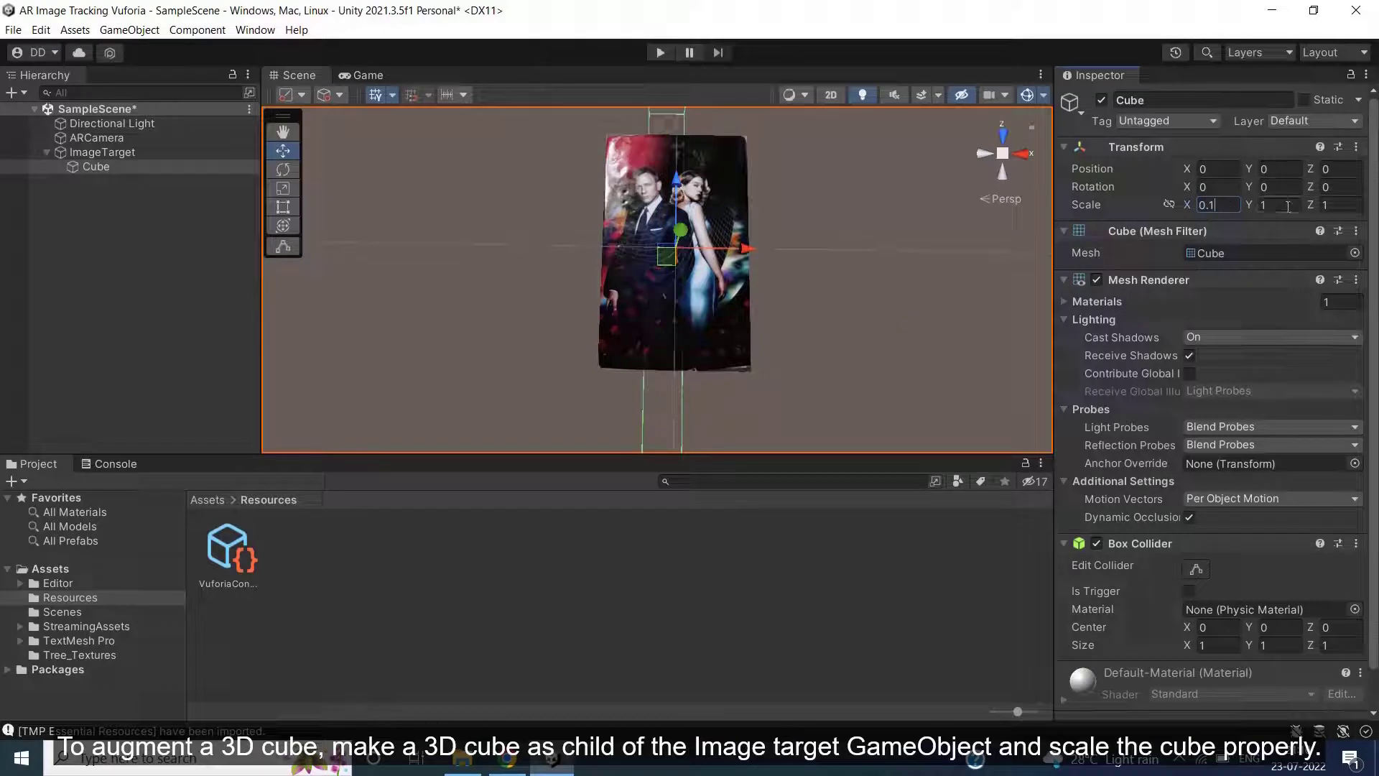
pyautogui.write('0')
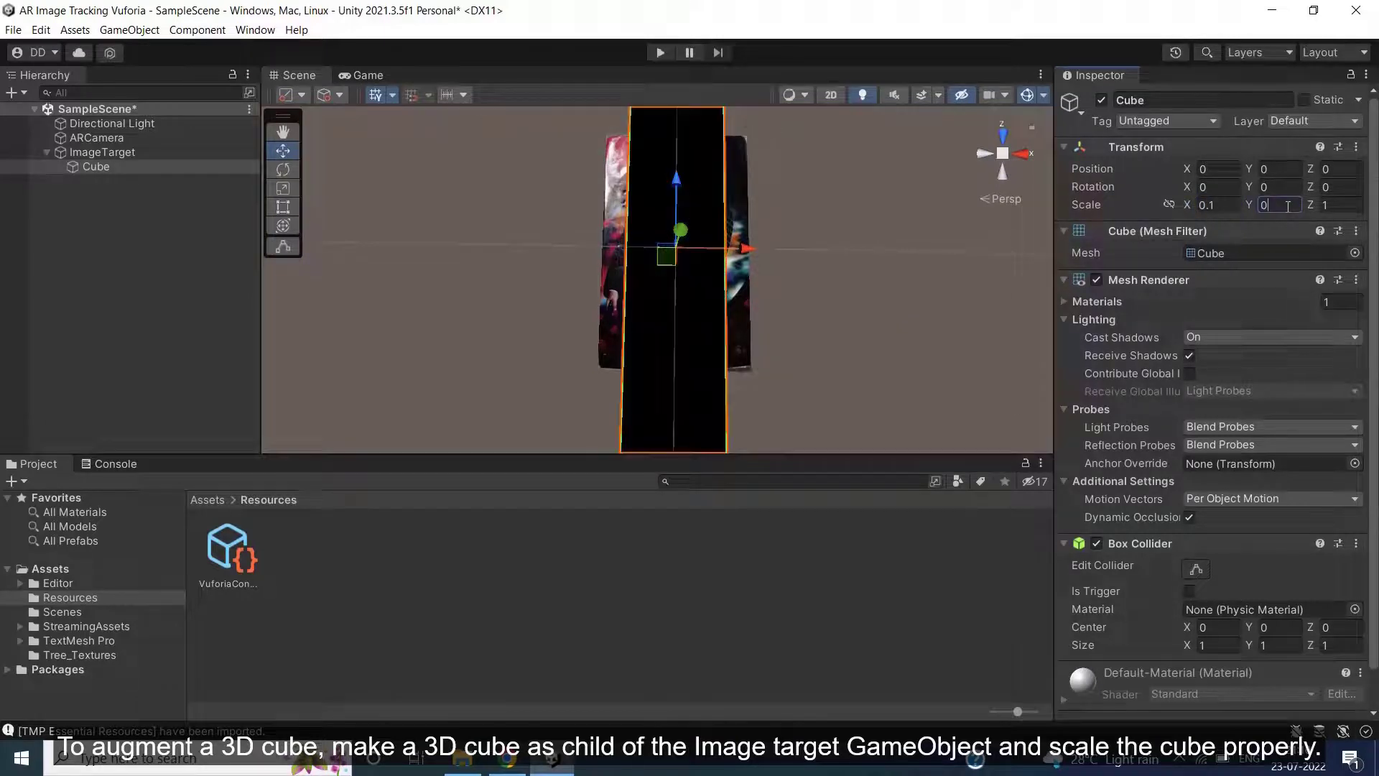
pyautogui.write('.1')
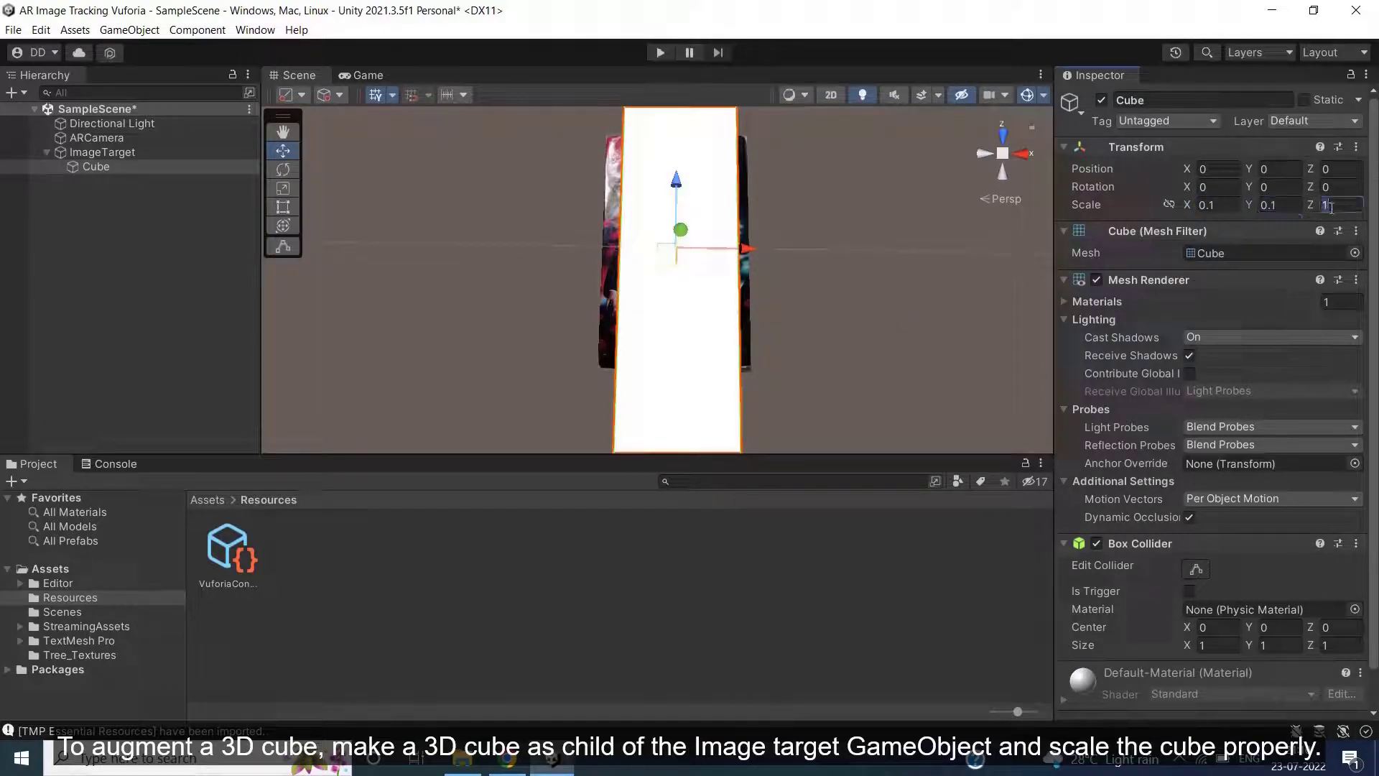
pyautogui.write('0.1')
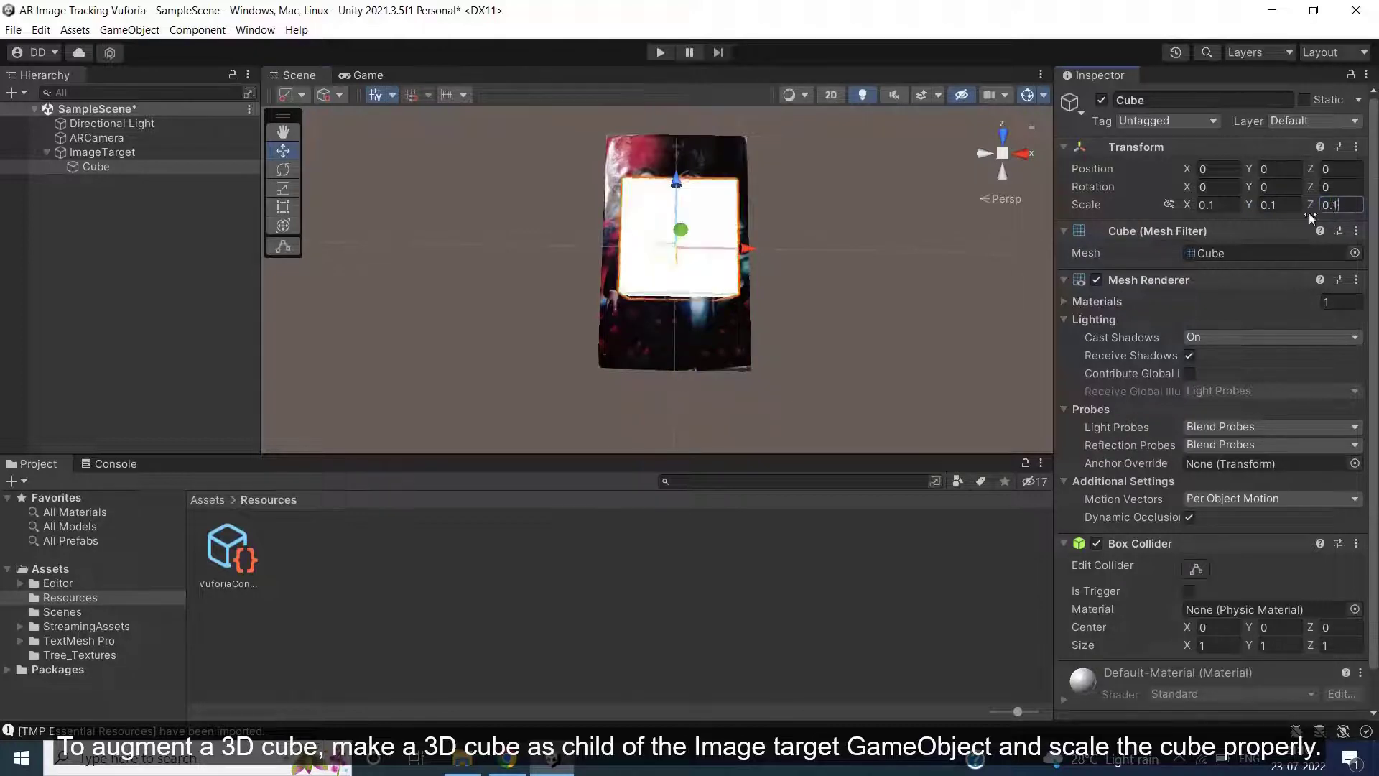
# Set the Cube's scale to 0.01 on the X, Y and Z axes
pyautogui.keyDown('alt'); pyautogui.moveTo(790, 301); pyautogui.dragTo(862, 281); pyautogui.keyUp('alt')
pyautogui.doubleClick(1214, 204)
pyautogui.write('0.01')
pyautogui.click(1271, 205)
pyautogui.write('0')
pyautogui.press('Tab')
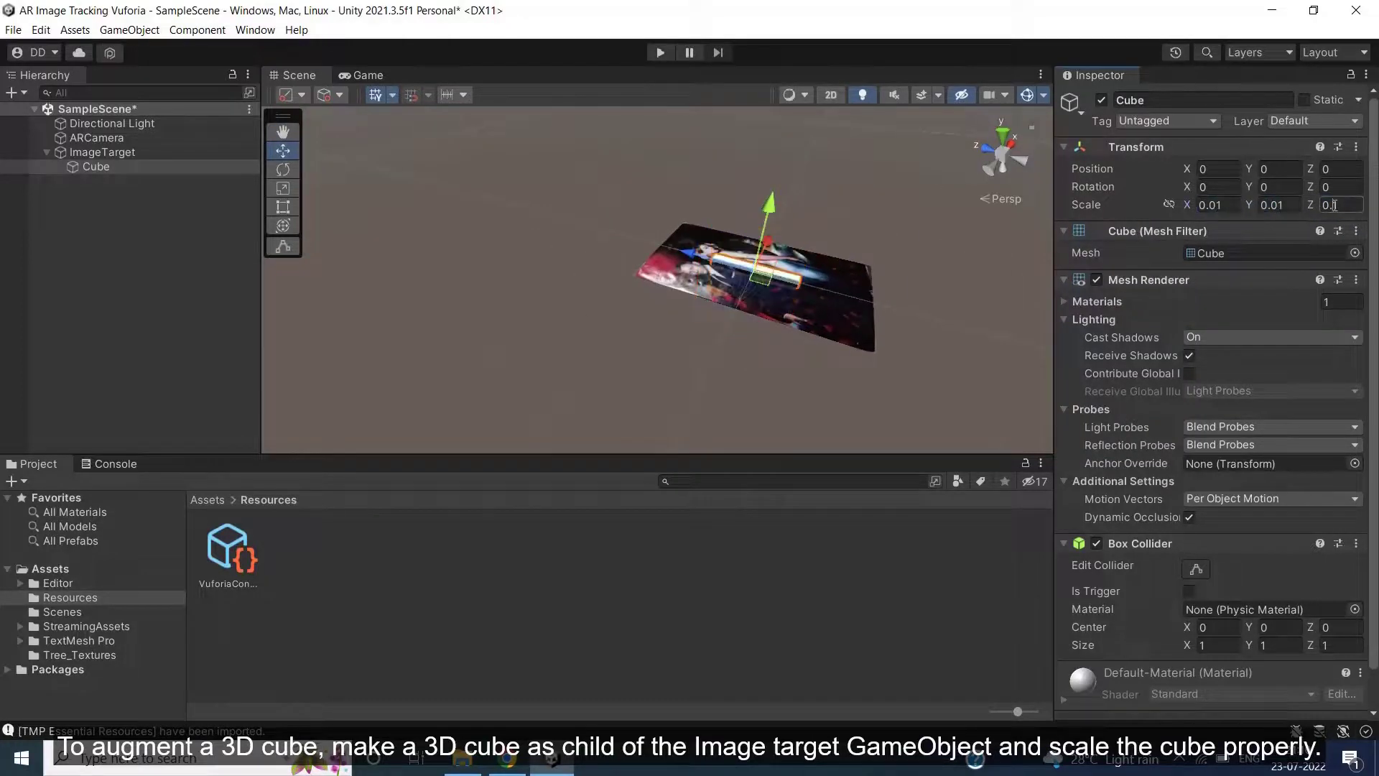
pyautogui.write('0.01')
# Move the cube from the centre of the JamesBond target image to its lower part
pyautogui.moveTo(788, 209); pyautogui.dragTo(783, 215)
pyautogui.press('f')
pyautogui.moveTo(607, 230); pyautogui.dragTo(633, 374)
# Create a folder named Material in the project's Assets folder
pyautogui.click(51, 568)
pyautogui.rightClick(733, 562)
pyautogui.moveTo(862, 160)
pyautogui.click(1038, 56)
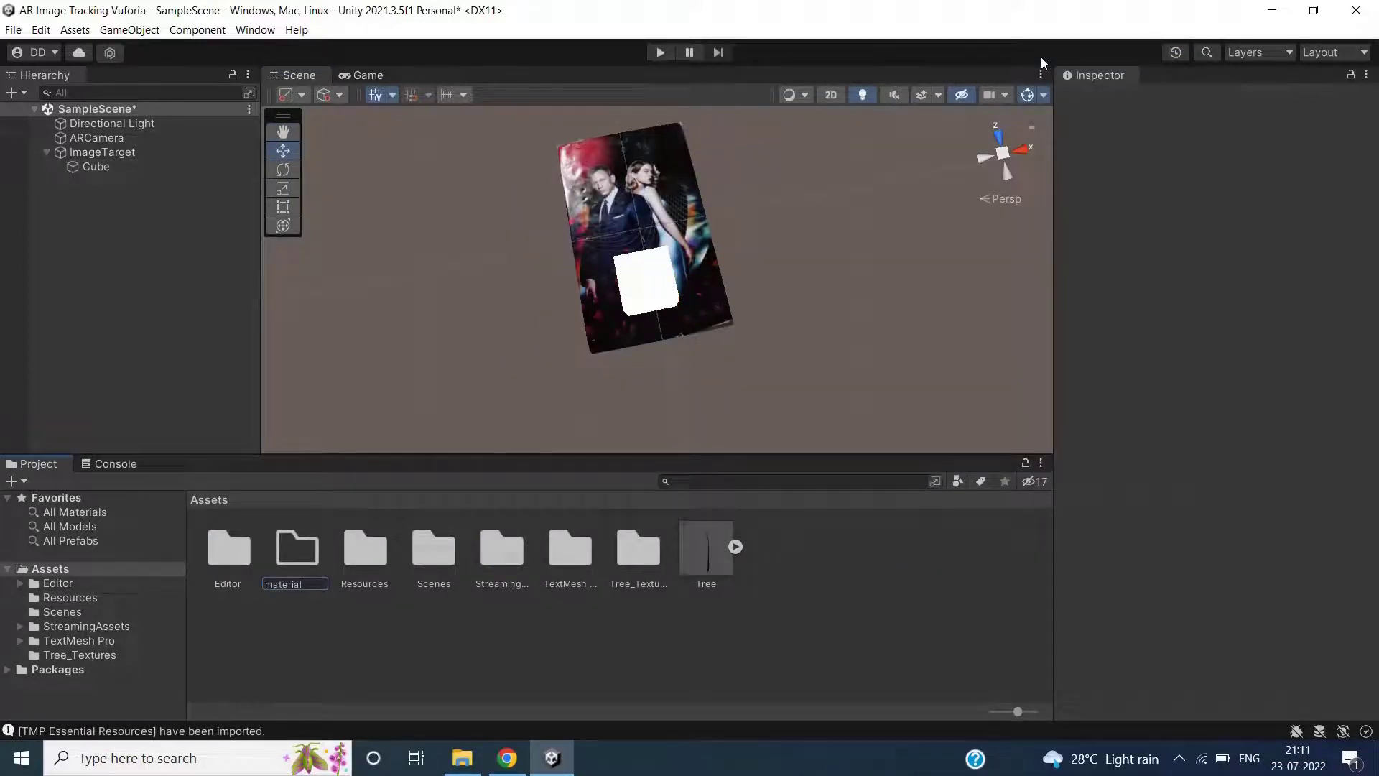
pyautogui.write('Material')
pyautogui.press('Return')
# Create a new material inside the Material folder
pyautogui.doubleClick(296, 549)
pyautogui.rightClick(283, 560)
pyautogui.moveTo(316, 151)
pyautogui.click(625, 407)
# Set the new material's albedo to a bright yellow-green and its metallic value to 1, and apply it to the cube
pyautogui.click(1264, 182)
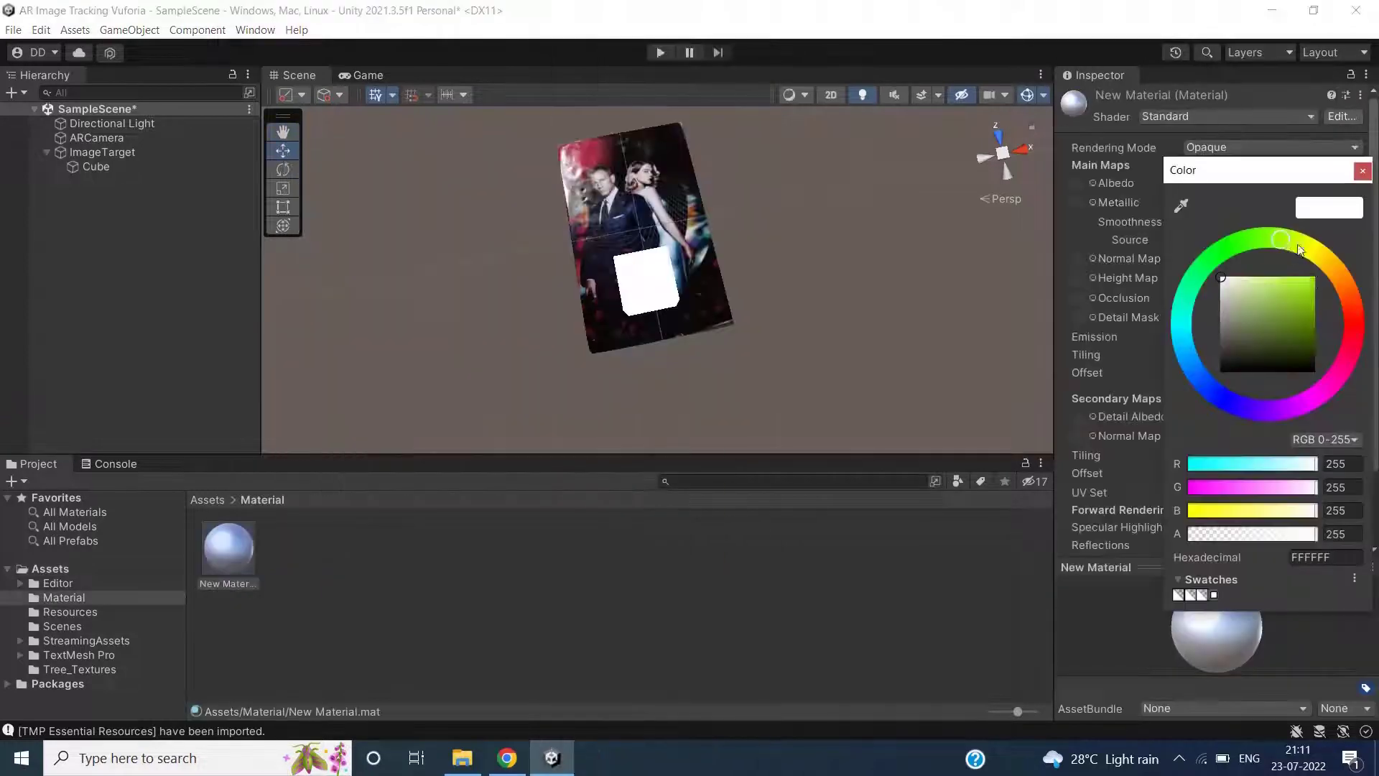
pyautogui.click(1213, 273)
pyautogui.moveTo(1185, 202); pyautogui.dragTo(1310, 202)
pyautogui.moveTo(227, 546); pyautogui.dragTo(647, 284)
pyautogui.keyDown('alt'); pyautogui.moveTo(791, 206); pyautogui.dragTo(811, 230); pyautogui.keyUp('alt')
# Open the list of file and build commands
pyautogui.click(13, 30)
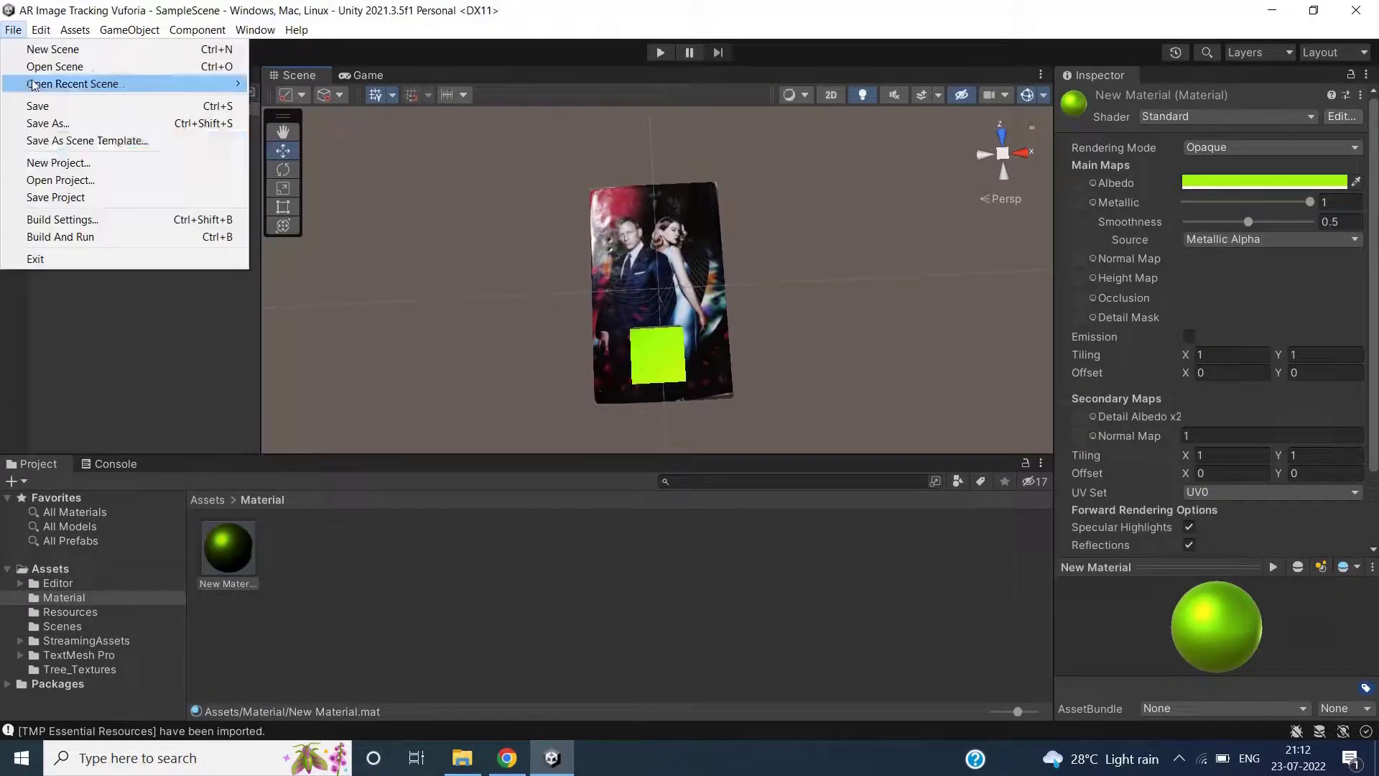